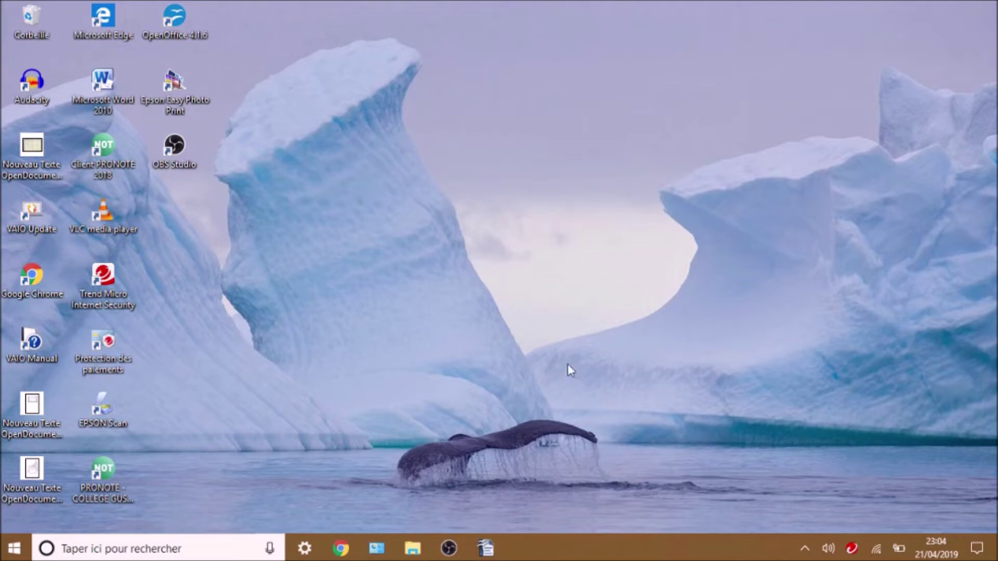
# Examine the three-column page layout of the finished brochure Dépliant Parc National.odt and close the document.
pyautogui.click(496, 553)
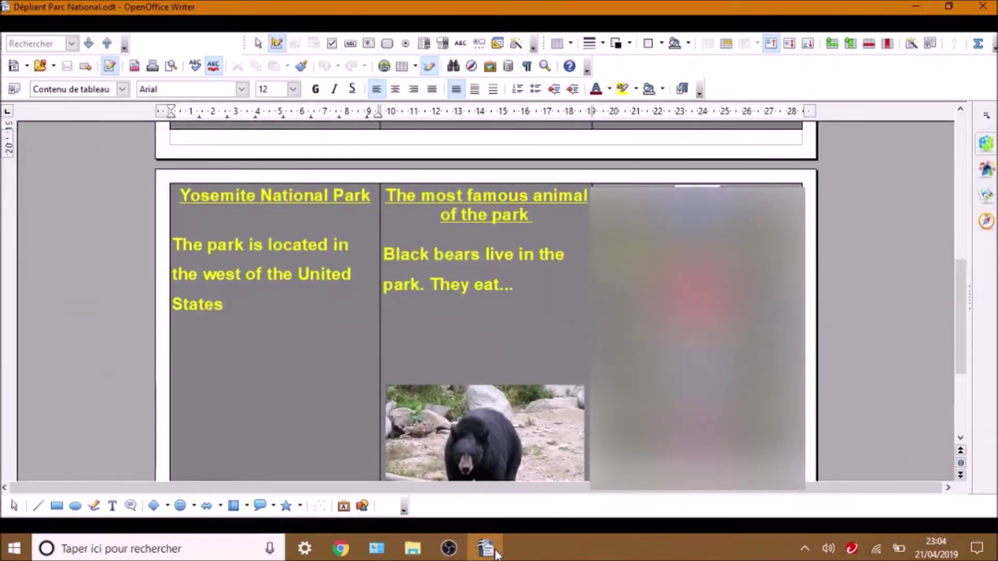
pyautogui.moveTo(962, 312)
pyautogui.mouseDown()
pyautogui.moveTo(965, 162)
pyautogui.moveTo(966, 369)
pyautogui.moveTo(966, 314)
pyautogui.mouseUp()
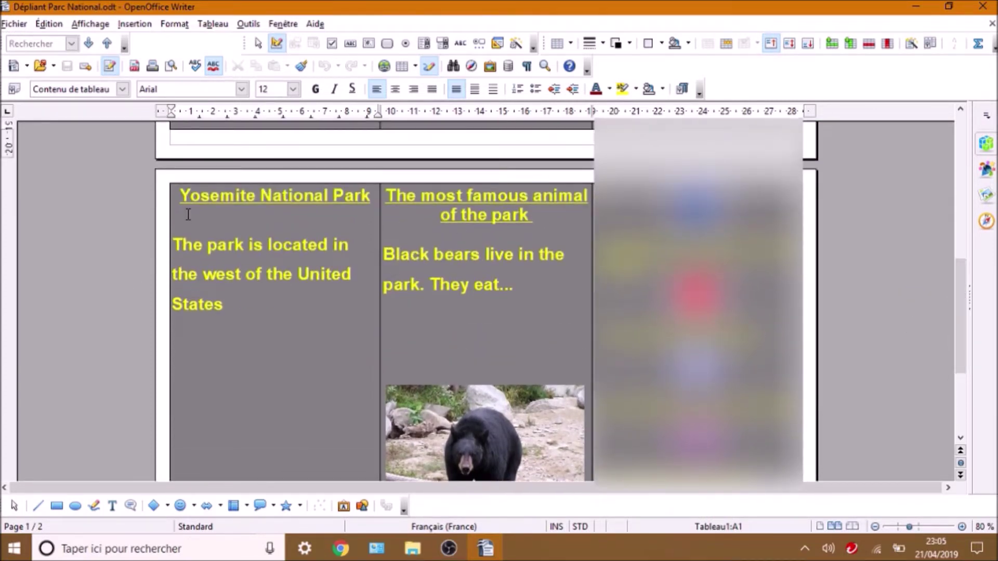
pyautogui.moveTo(178, 195); pyautogui.dragTo(217, 276)
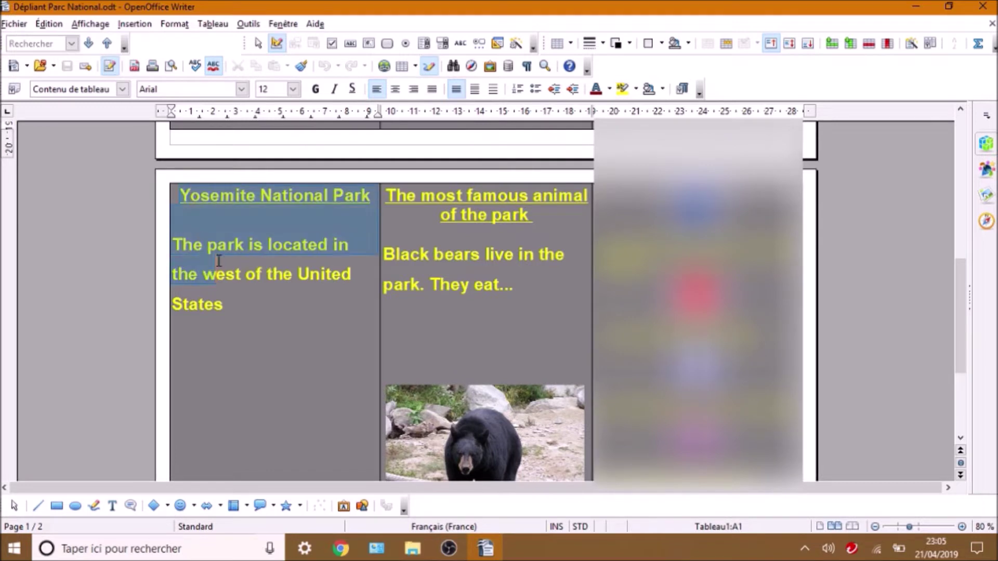
pyautogui.click(439, 216)
pyautogui.moveTo(389, 196); pyautogui.dragTo(461, 280)
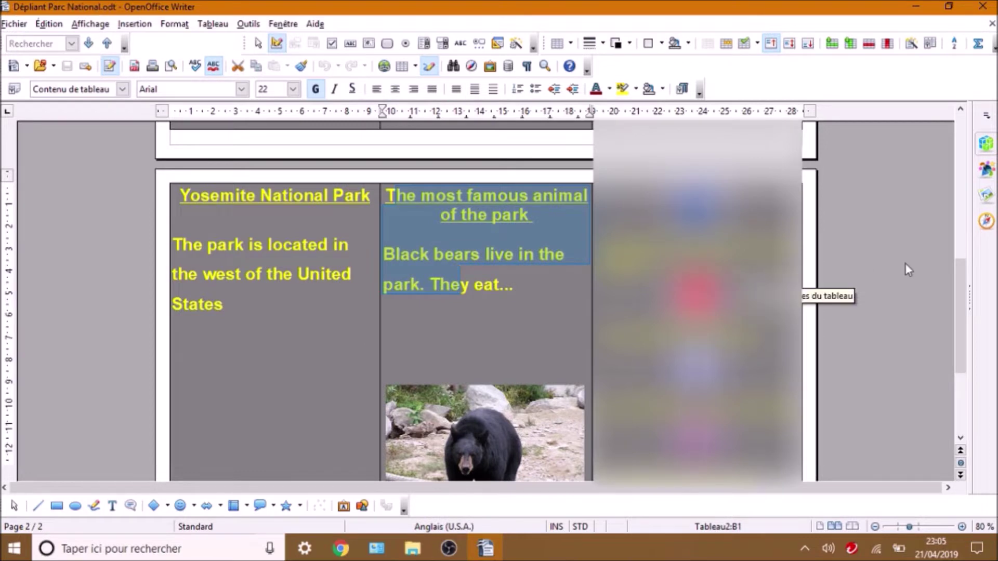
pyautogui.moveTo(961, 319)
pyautogui.mouseDown()
pyautogui.moveTo(963, 383)
pyautogui.moveTo(962, 311)
pyautogui.mouseUp()
pyautogui.click(922, 339)
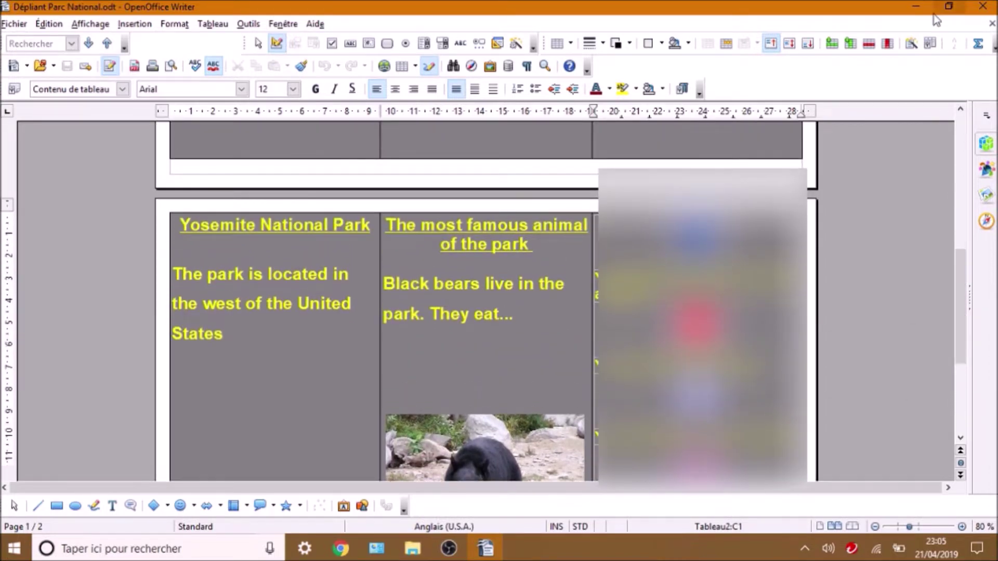
pyautogui.click(982, 6)
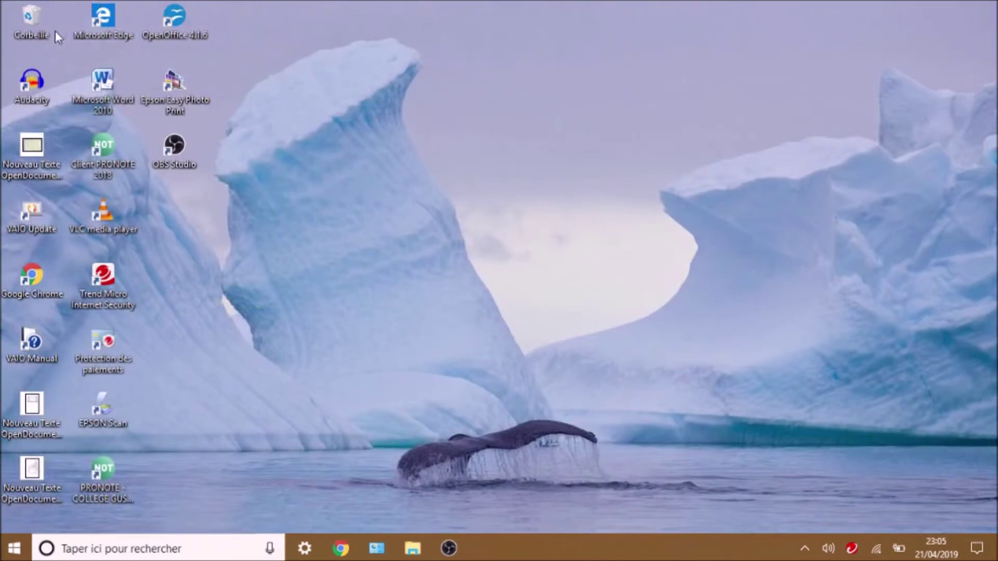
# Empty the desktop's Recycle Bin and confirm the deletion.
pyautogui.rightClick(23, 13)
pyautogui.click(34, 40)
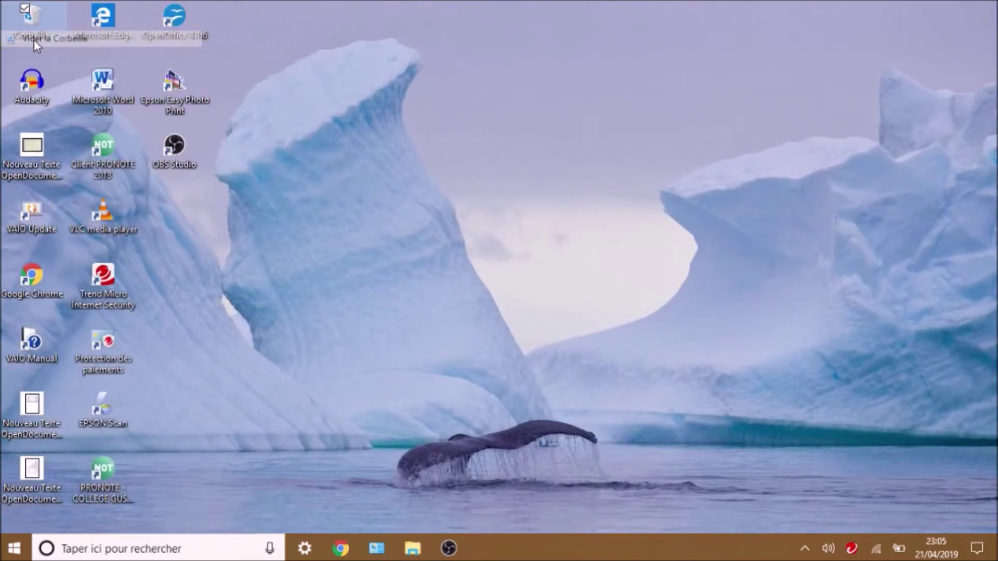
pyautogui.press('Return')
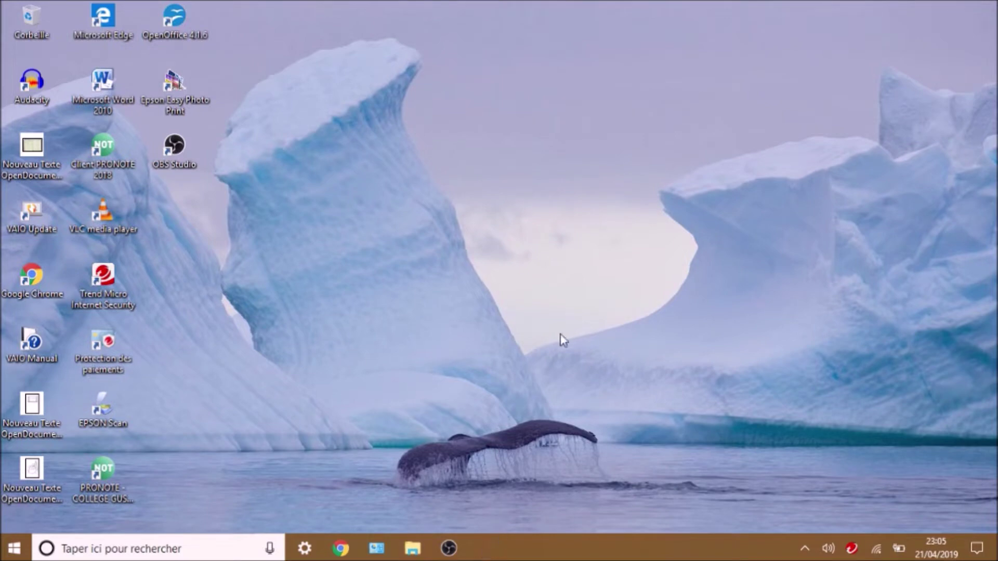
# Start OpenOffice 4.1.6 from the desktop and create a new text document.
pyautogui.click(194, 38)
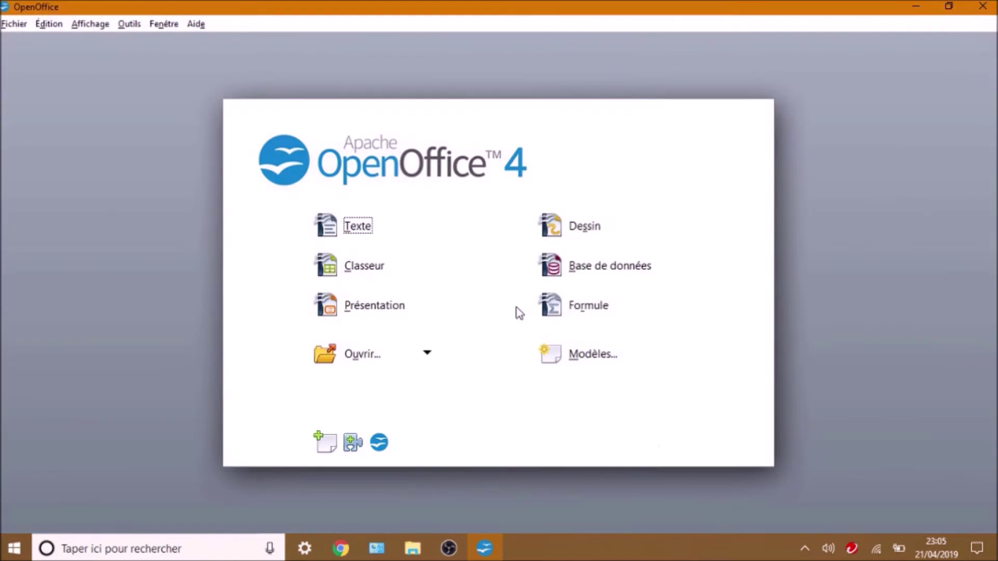
pyautogui.click(353, 233)
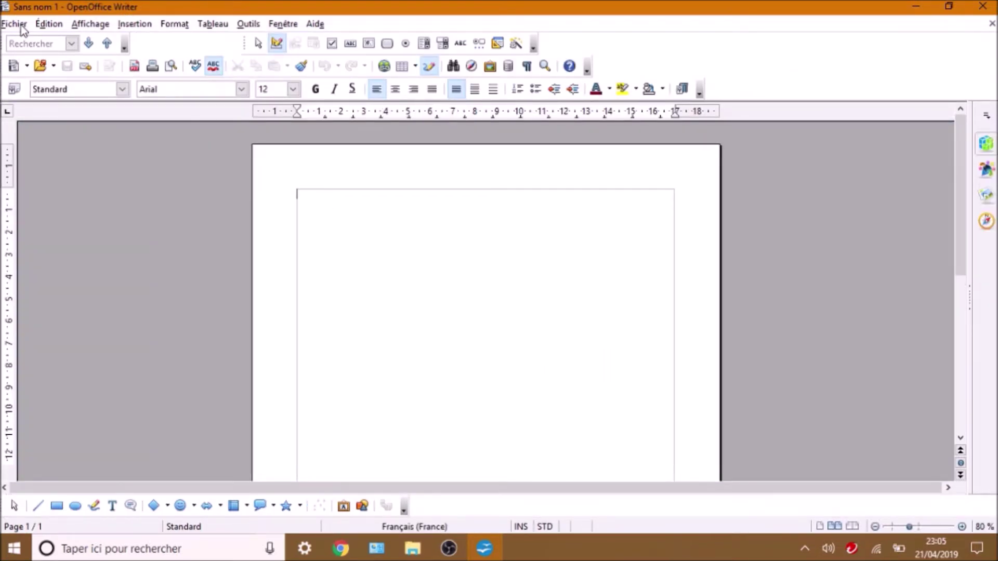
# Save the blank document as "Dépliant parc tutoriel" in ODF text format in the Images folder inside Musique.
pyautogui.click(21, 26)
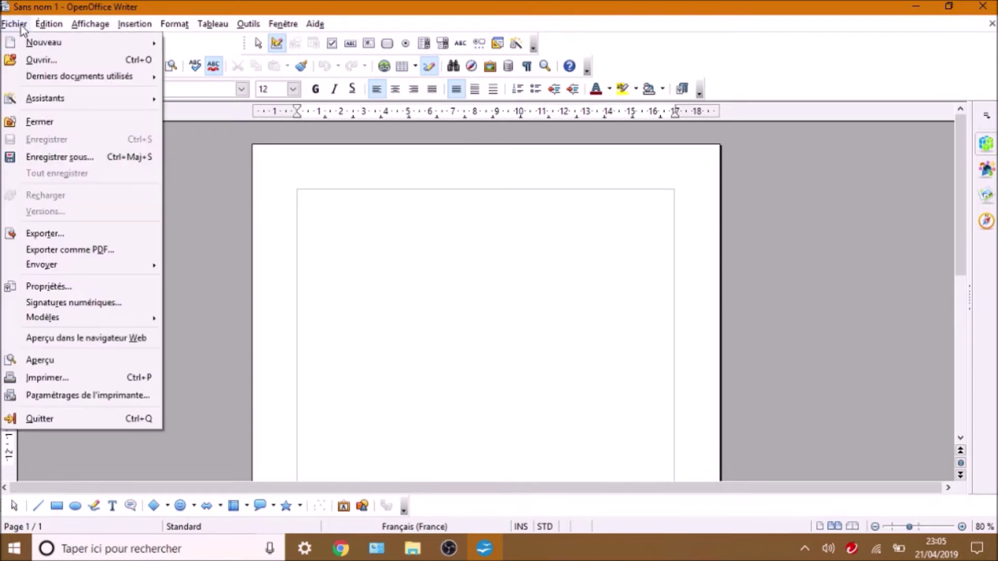
pyautogui.click(46, 159)
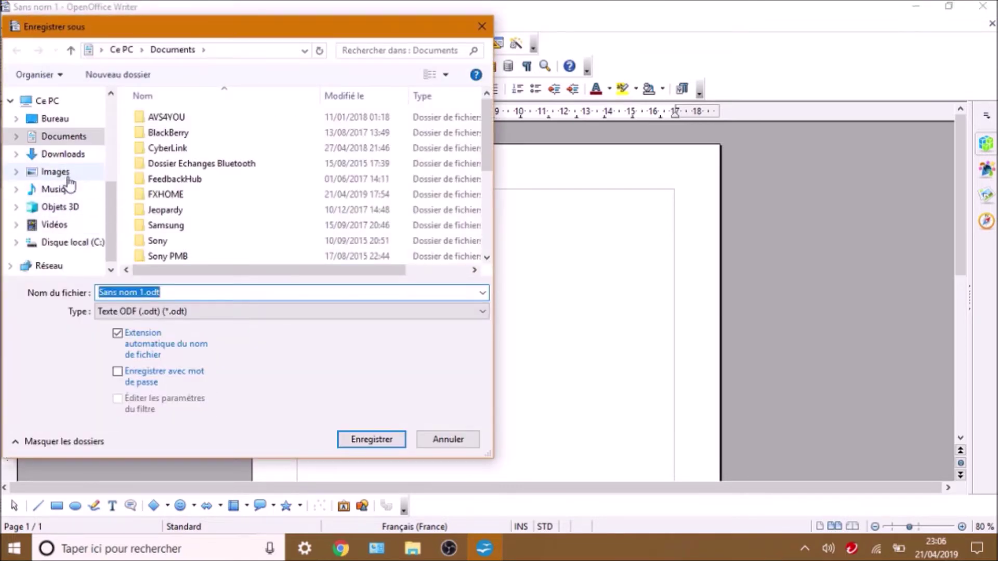
pyautogui.moveTo(111, 212)
pyautogui.mouseDown()
pyautogui.moveTo(111, 200)
pyautogui.moveTo(109, 221)
pyautogui.mouseUp()
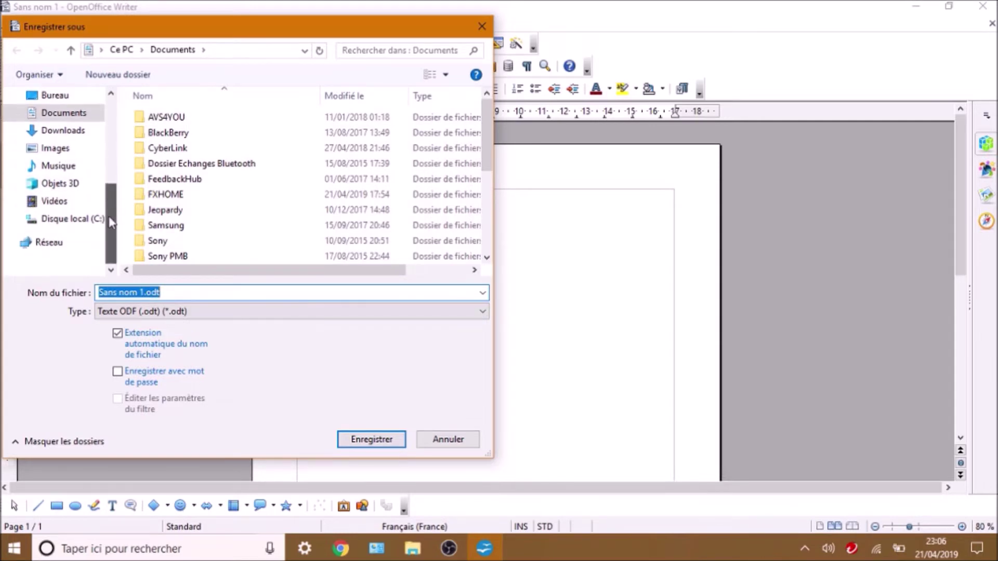
pyautogui.click(49, 169)
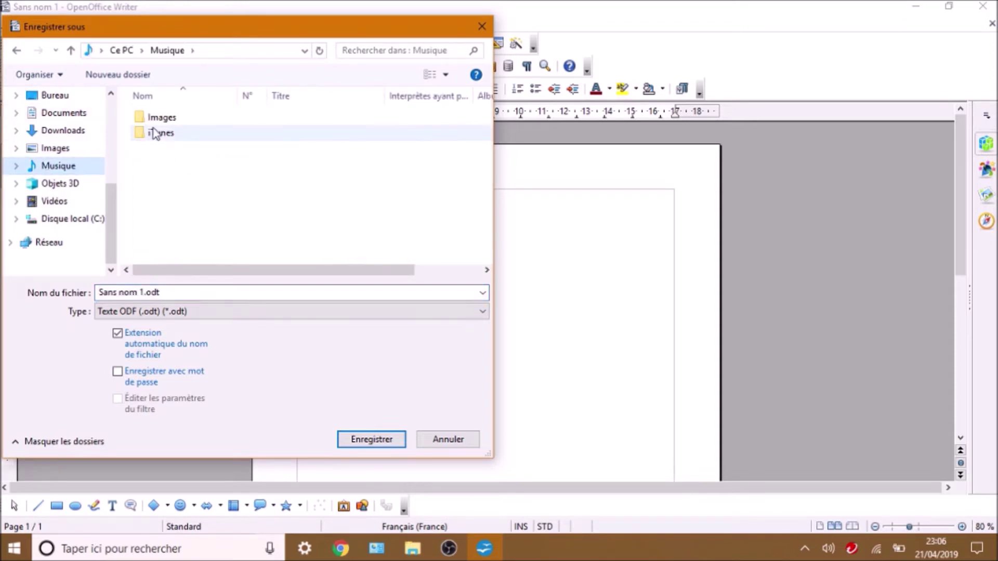
pyautogui.doubleClick(161, 120)
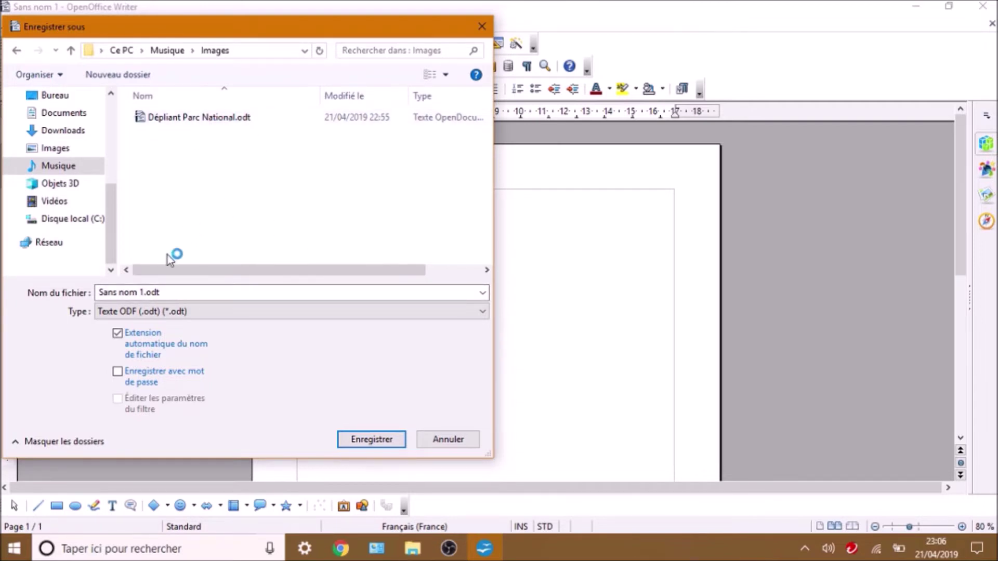
pyautogui.click(129, 292)
pyautogui.write('D')
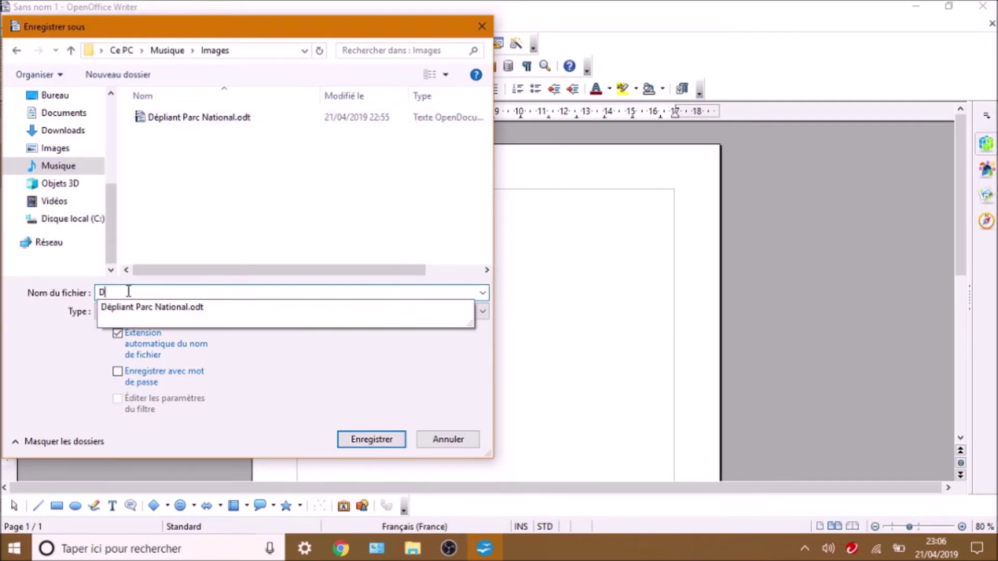
pyautogui.write('épliant parc tutoriel')
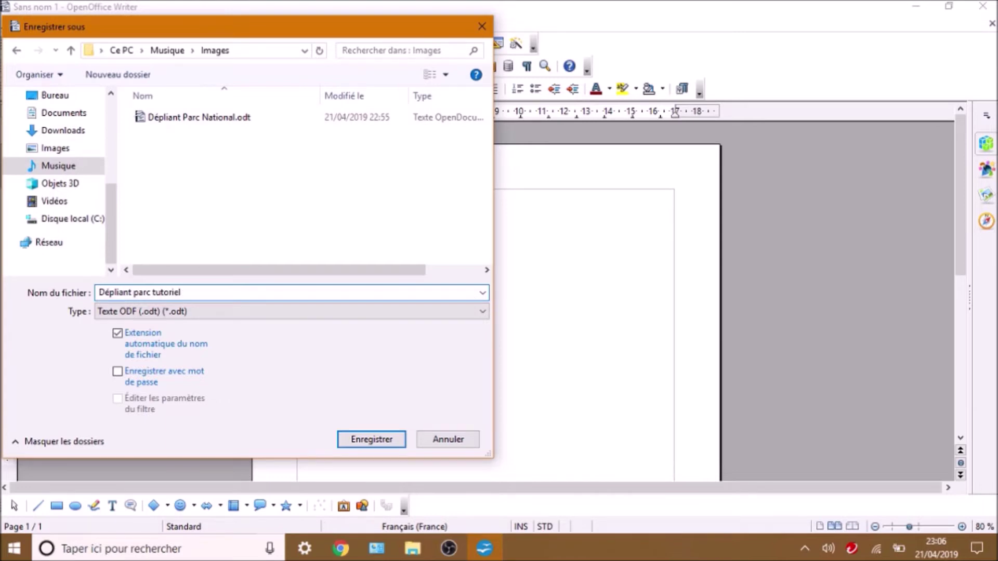
pyautogui.click(382, 442)
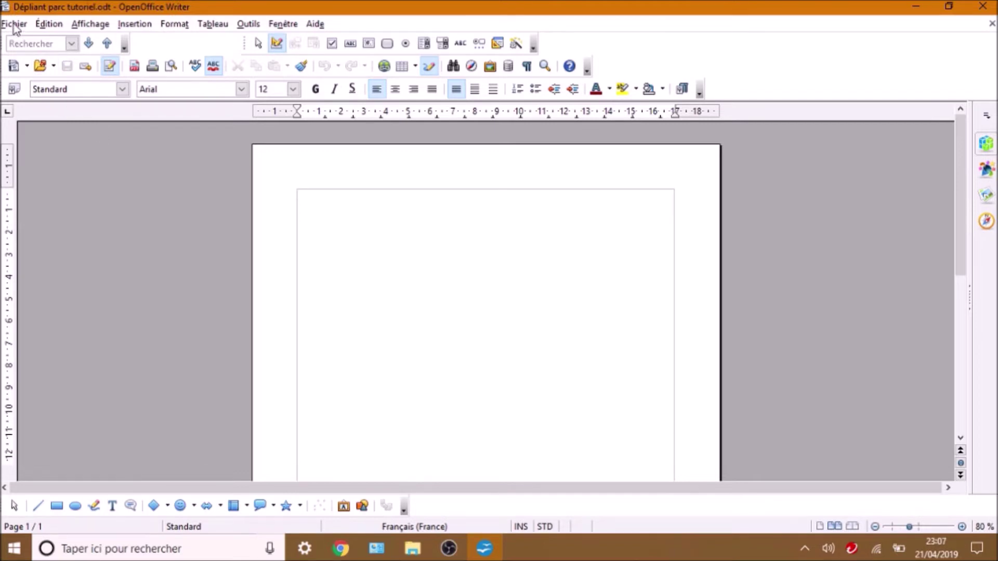
# Set the page orientation to landscape (Paysage) in the document's page style settings.
pyautogui.moveTo(959, 208); pyautogui.dragTo(951, 176)
pyautogui.click(169, 26)
pyautogui.click(190, 115)
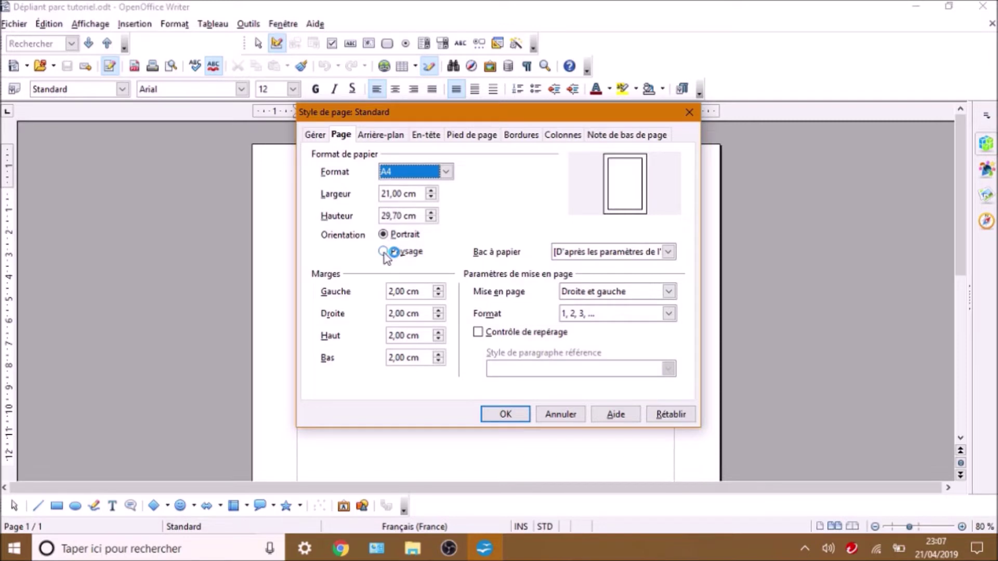
pyautogui.click(384, 252)
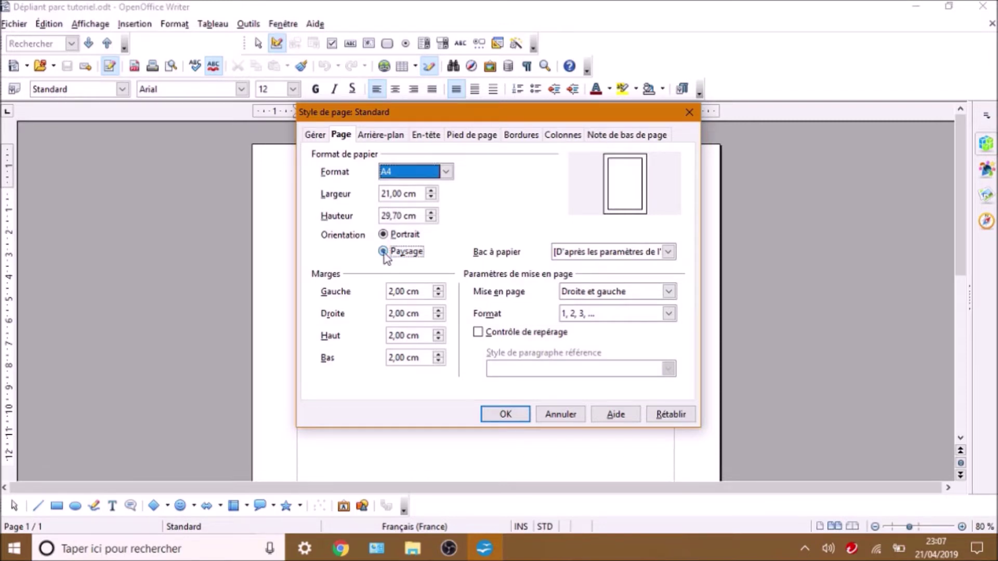
# Set the page's left margin to 0,60 cm.
pyautogui.click(417, 291)
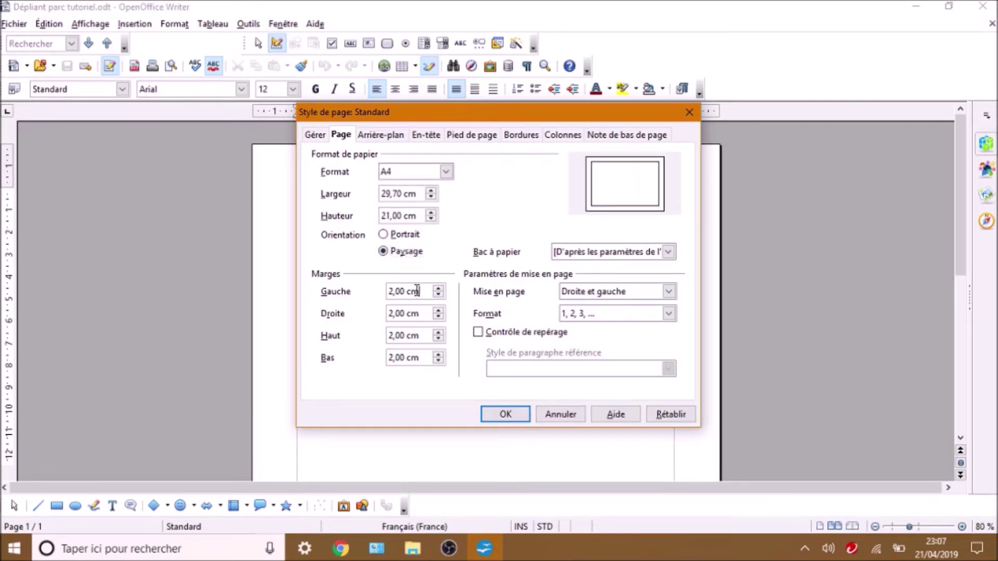
pyautogui.tripleClick(418, 291)
pyautogui.write('0,6')
pyautogui.tripleClick(416, 291)
pyautogui.press('Tab')
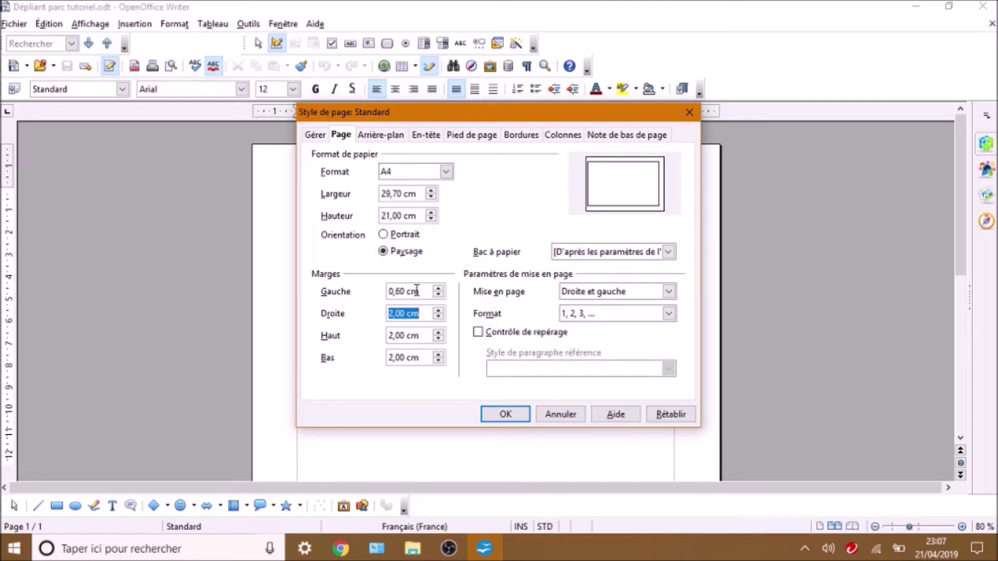
pyautogui.press('Tab')
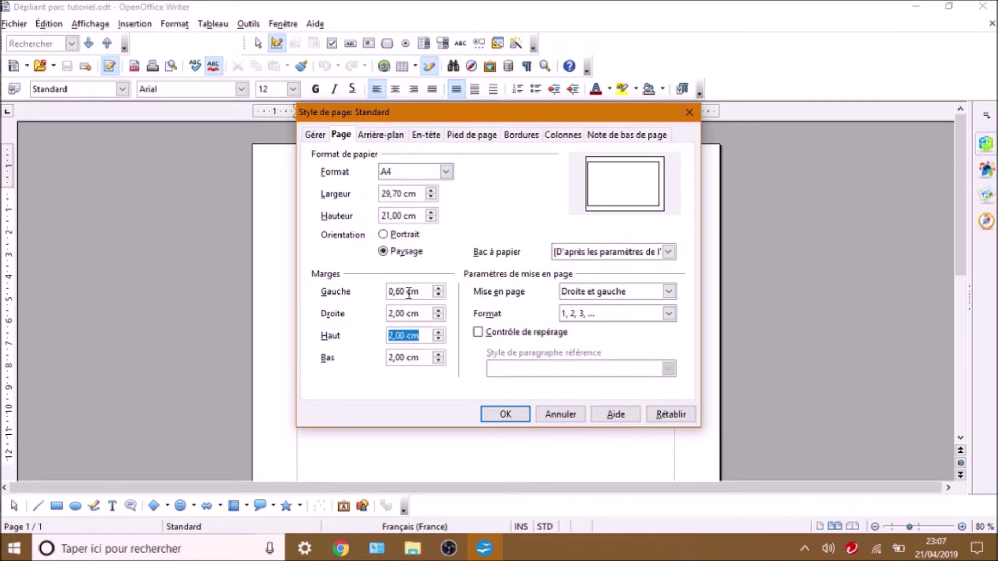
# Copy the left margin value of 0,60 cm to the right, top and bottom margins and apply the page style.
pyautogui.tripleClick(407, 292)
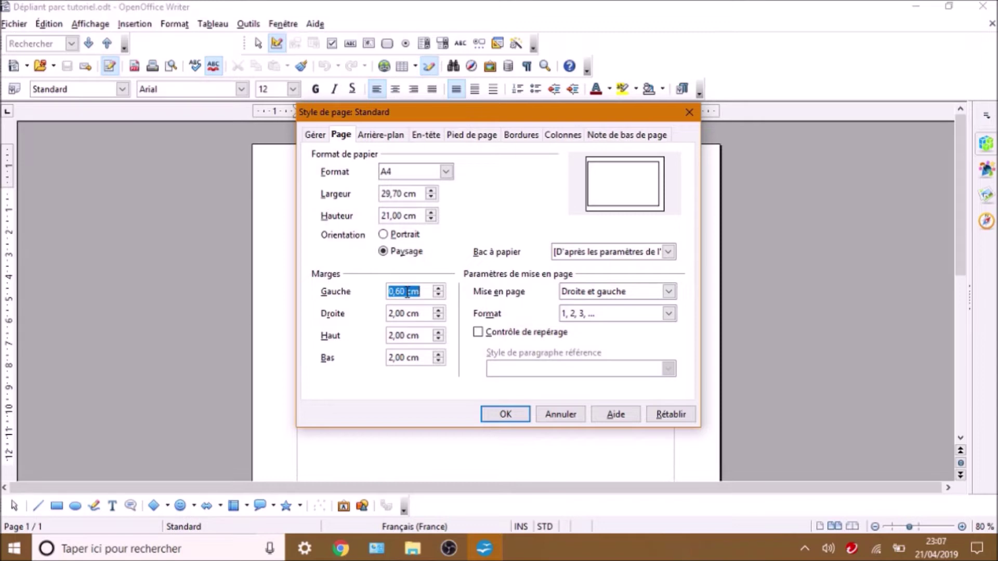
pyautogui.hotkey('ctrl', 'c')
pyautogui.press('Tab')
pyautogui.hotkey('ctrl', 'v')
pyautogui.press('Tab')
pyautogui.hotkey('ctrl', 'v')
pyautogui.press('Tab')
pyautogui.hotkey('ctrl', 'v')
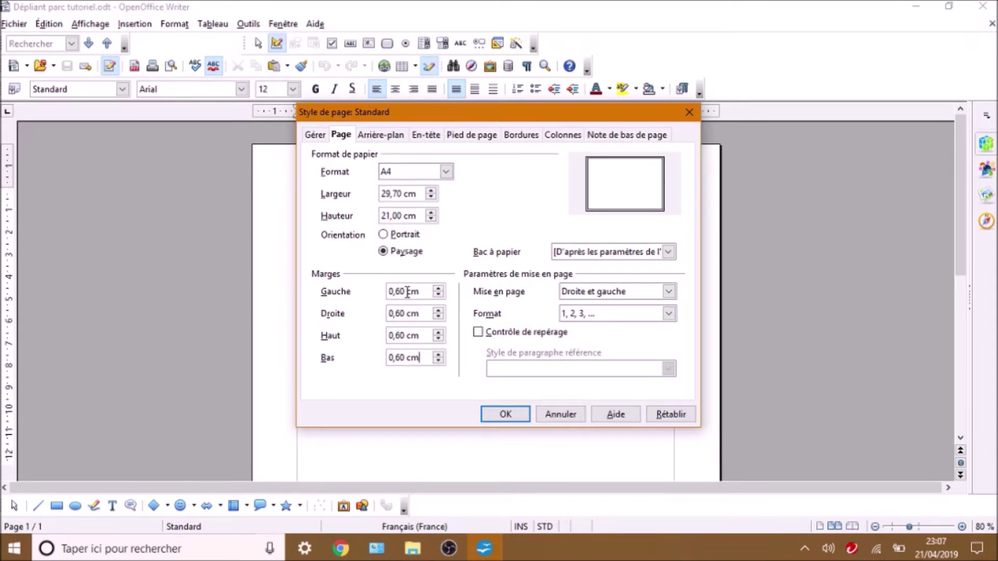
pyautogui.press('Return')
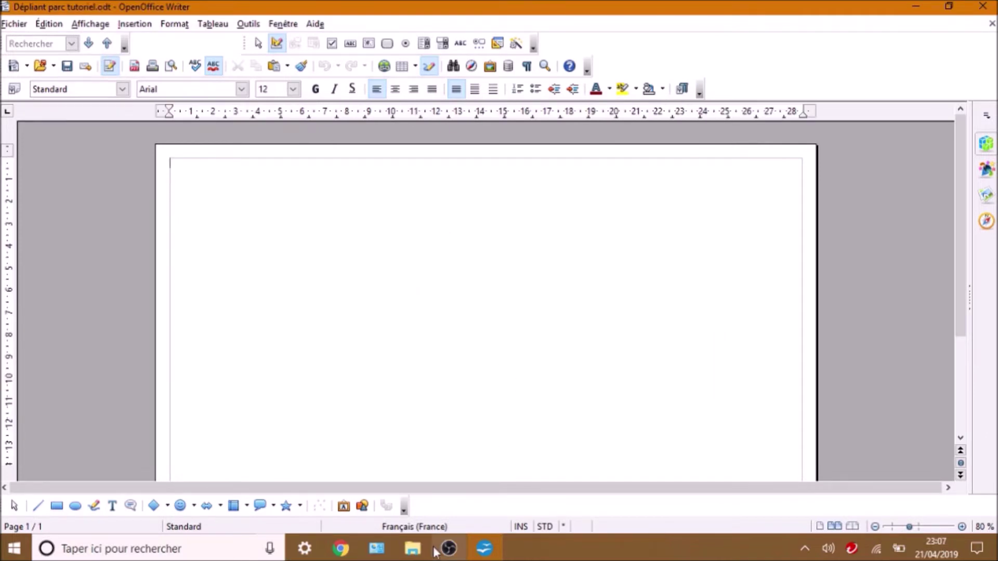
# Set the document's text language to English (U.S.A.), "Anglais (U.S.A.)", in the character settings.
pyautogui.click(418, 528)
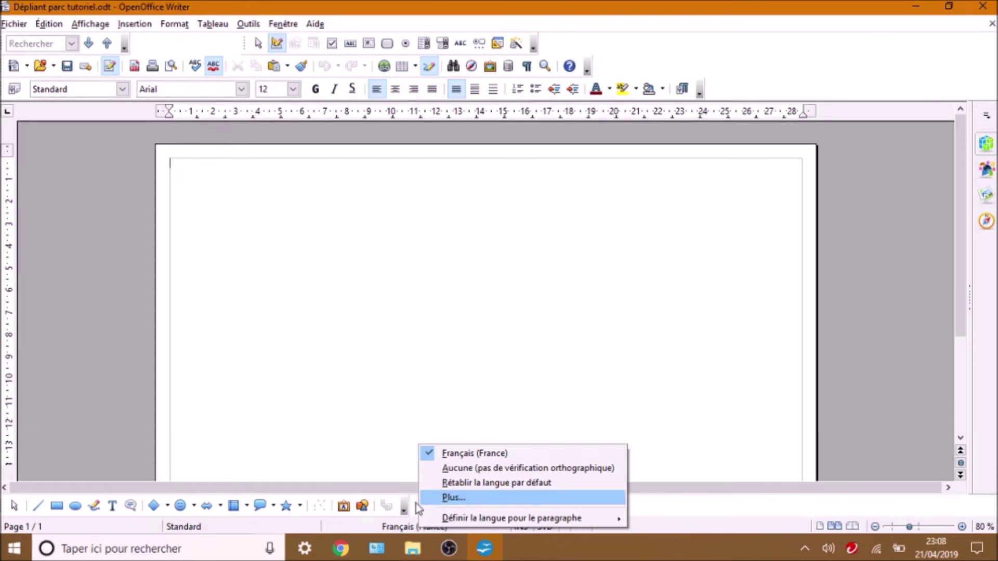
pyautogui.click(380, 522)
pyautogui.click(390, 528)
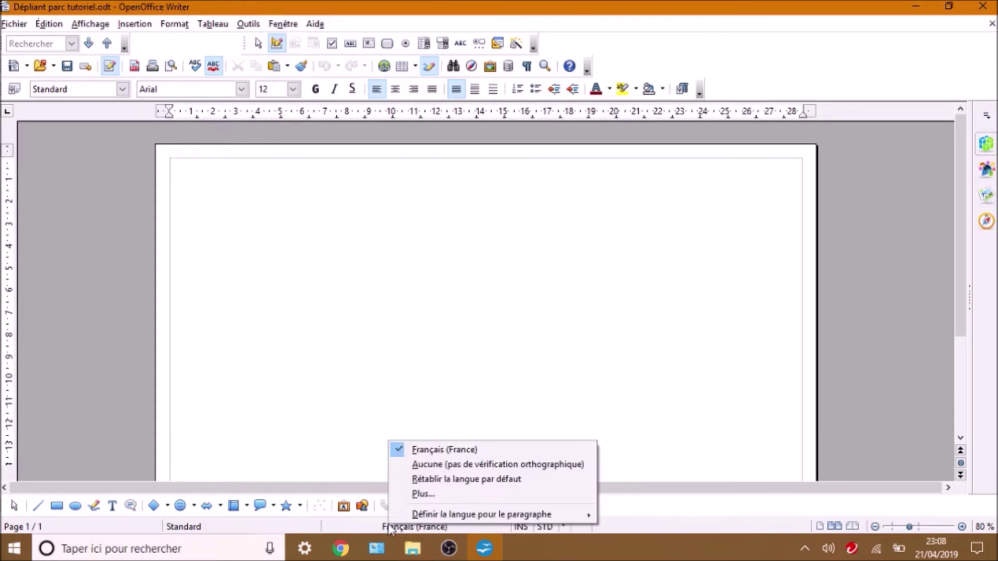
pyautogui.click(420, 493)
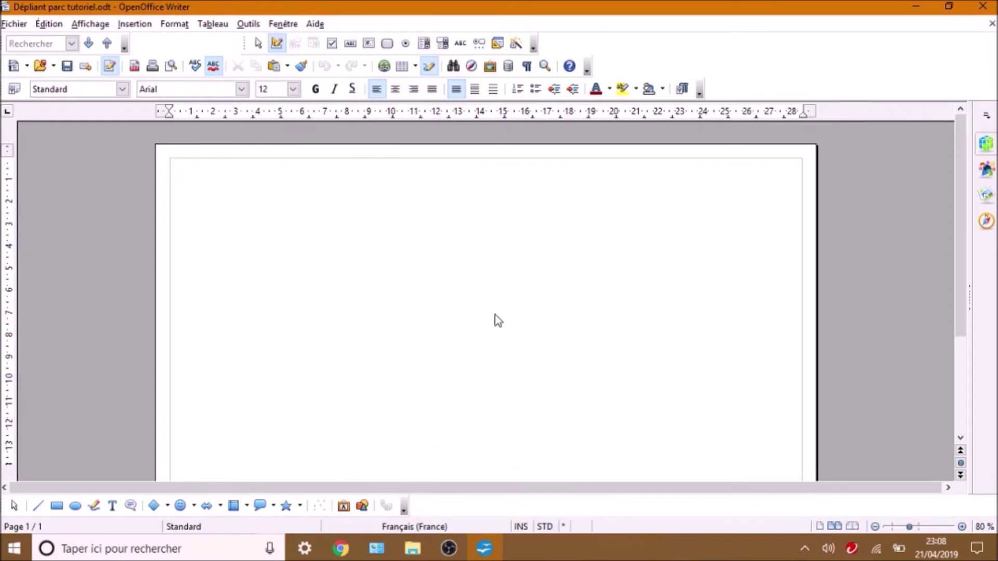
pyautogui.click(549, 297)
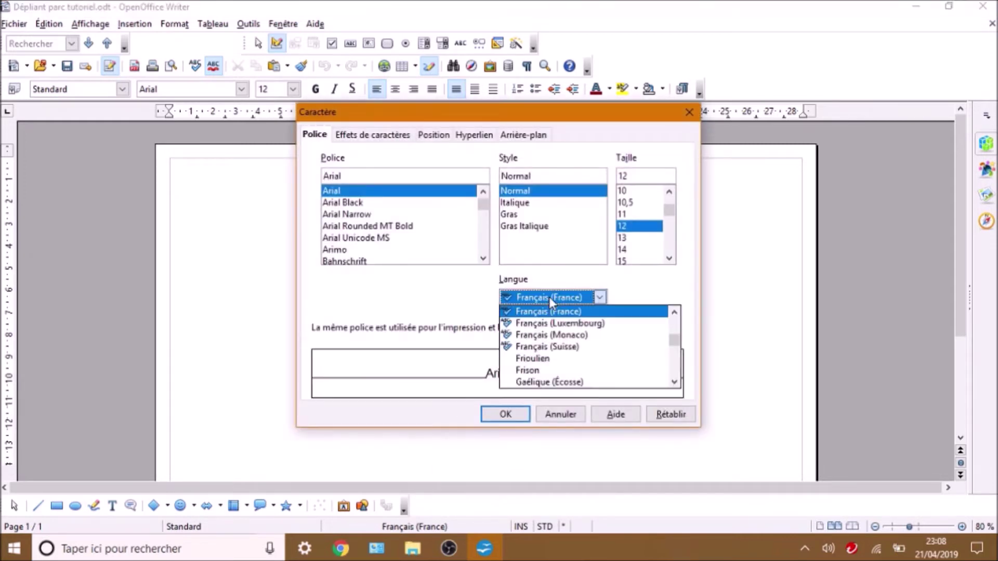
pyautogui.click(672, 331)
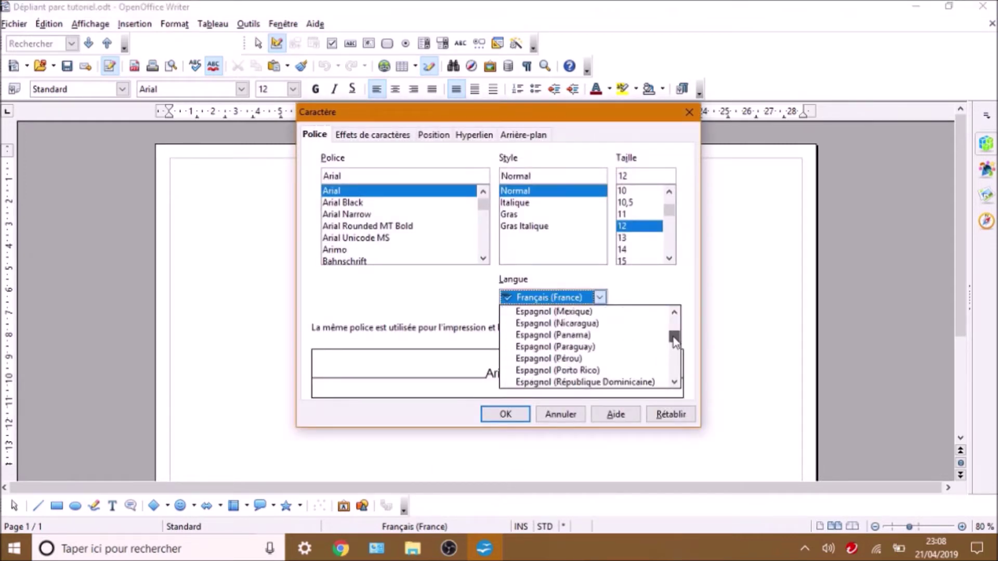
pyautogui.moveTo(677, 328); pyautogui.dragTo(677, 331)
pyautogui.click(591, 347)
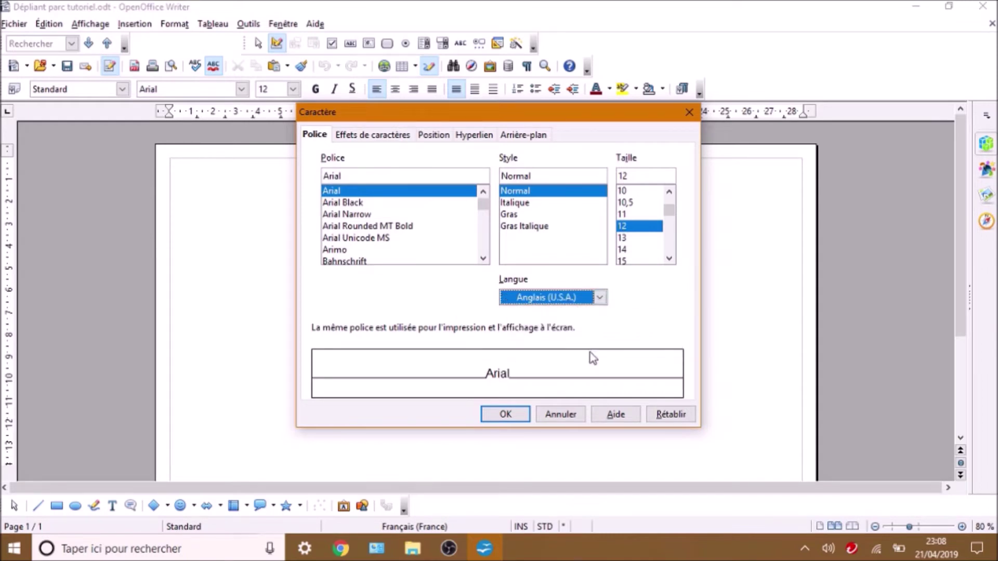
pyautogui.click(504, 416)
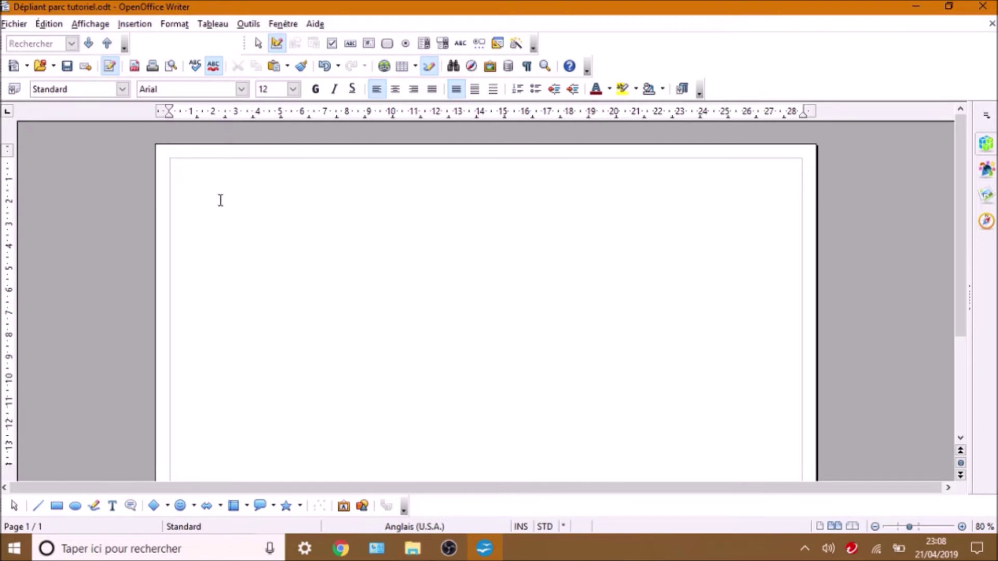
pyautogui.click(875, 526)
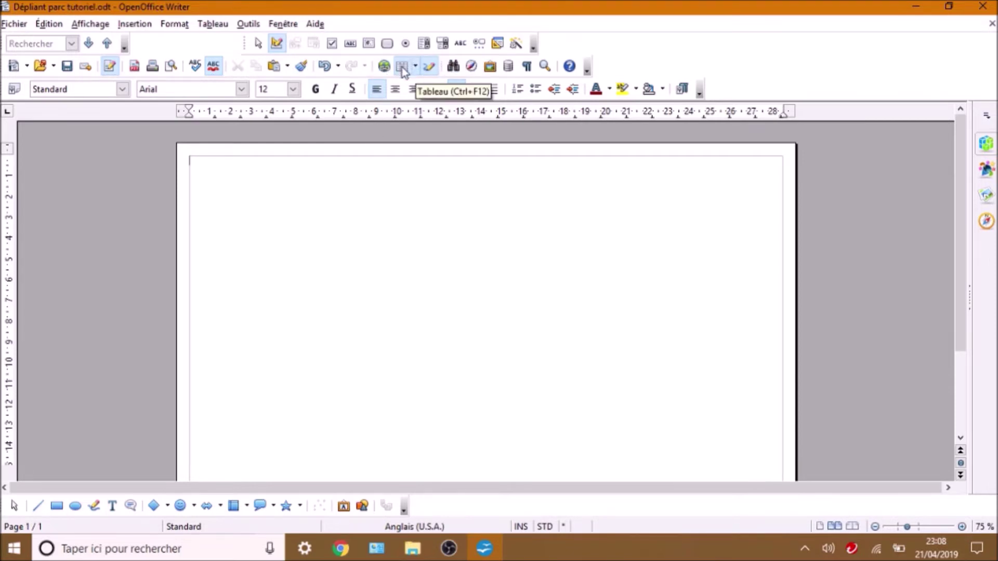
pyautogui.click(415, 70)
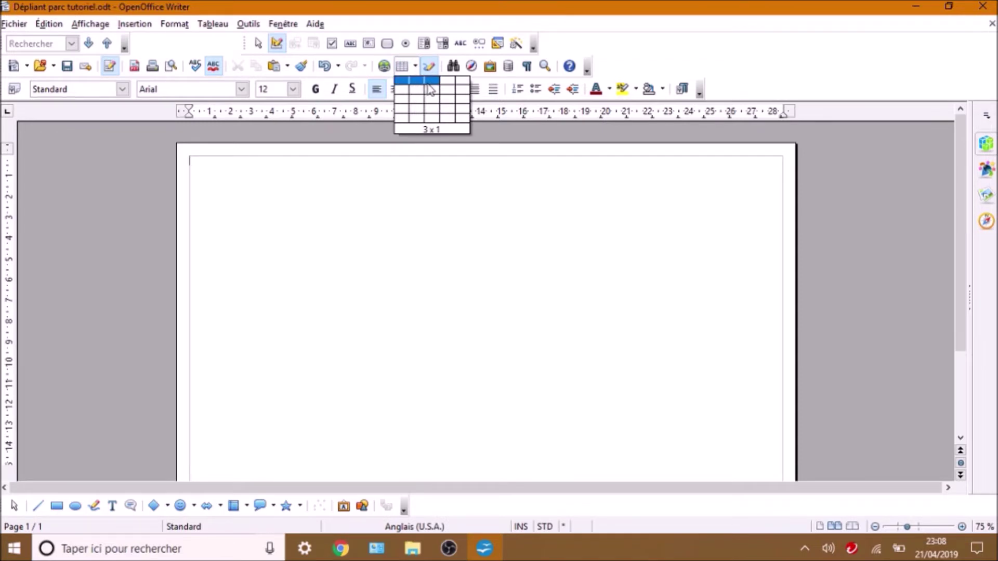
pyautogui.click(429, 86)
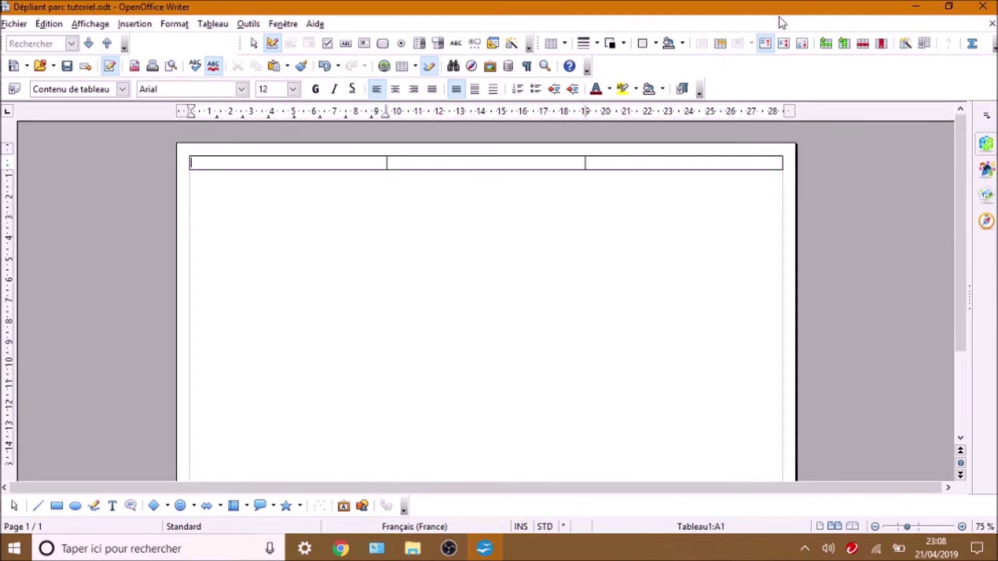
pyautogui.click(856, 45)
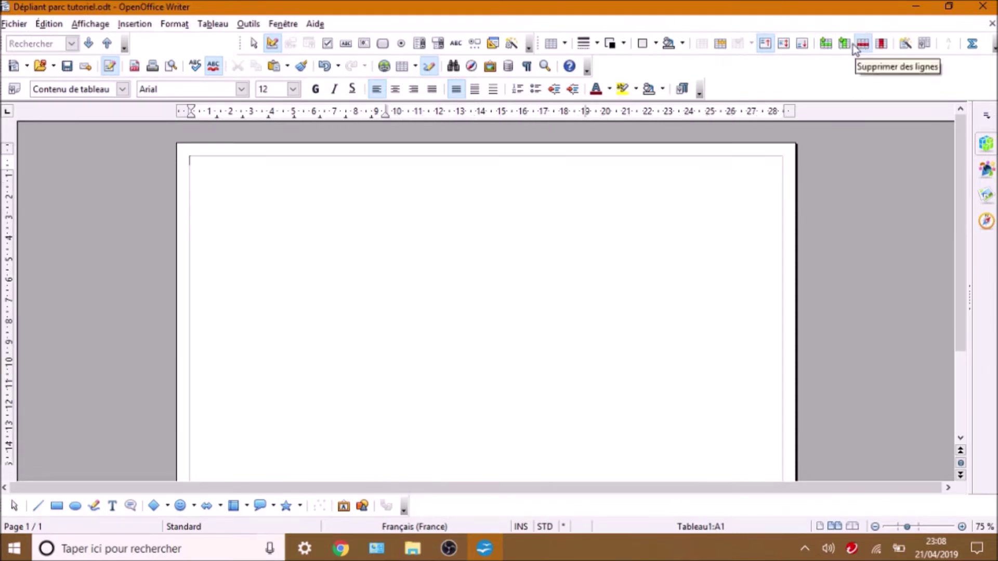
# Insert a bordered table with 3 columns and 1 row at the start of the page.
pyautogui.click(213, 24)
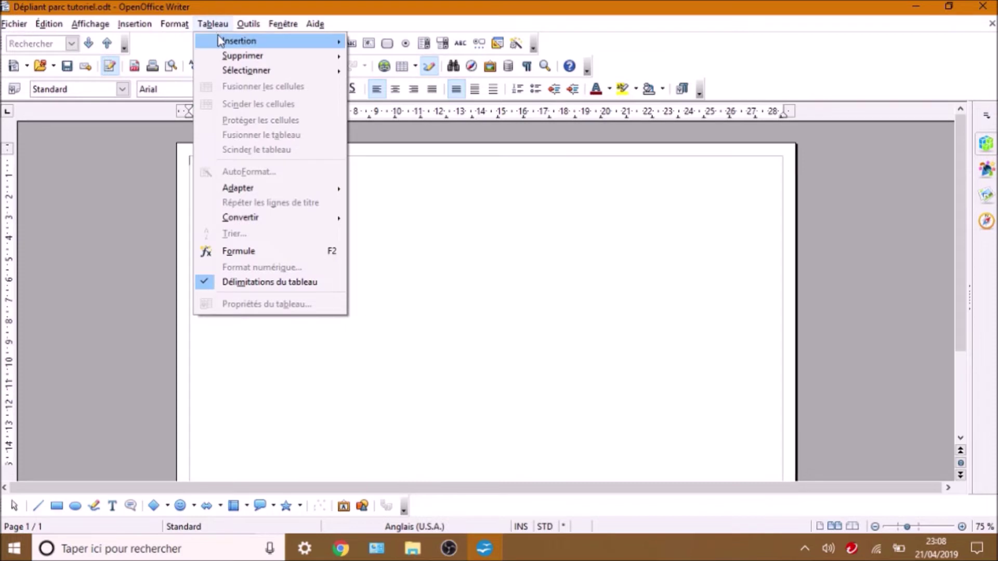
pyautogui.moveTo(271, 40)
pyautogui.click(380, 43)
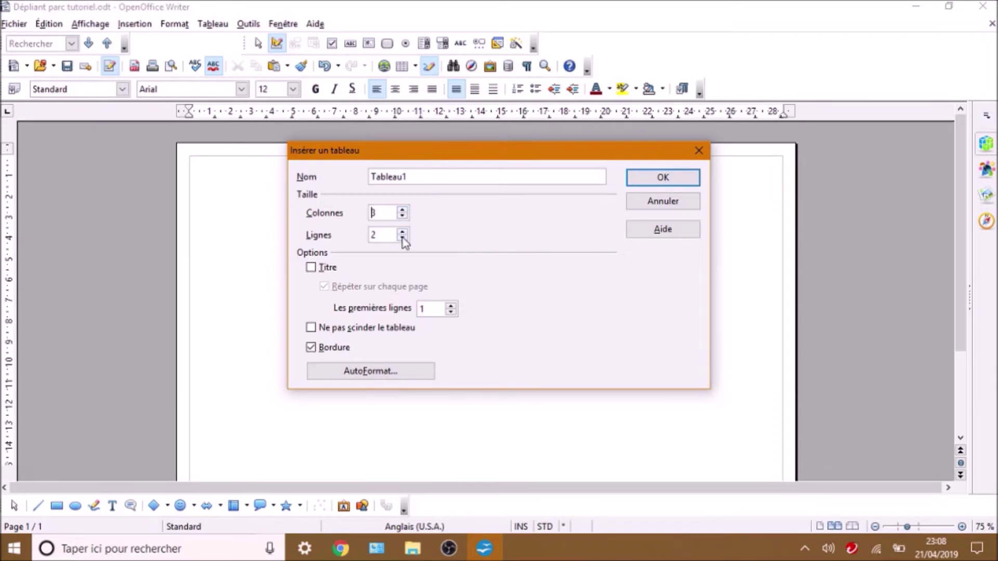
pyautogui.click(684, 180)
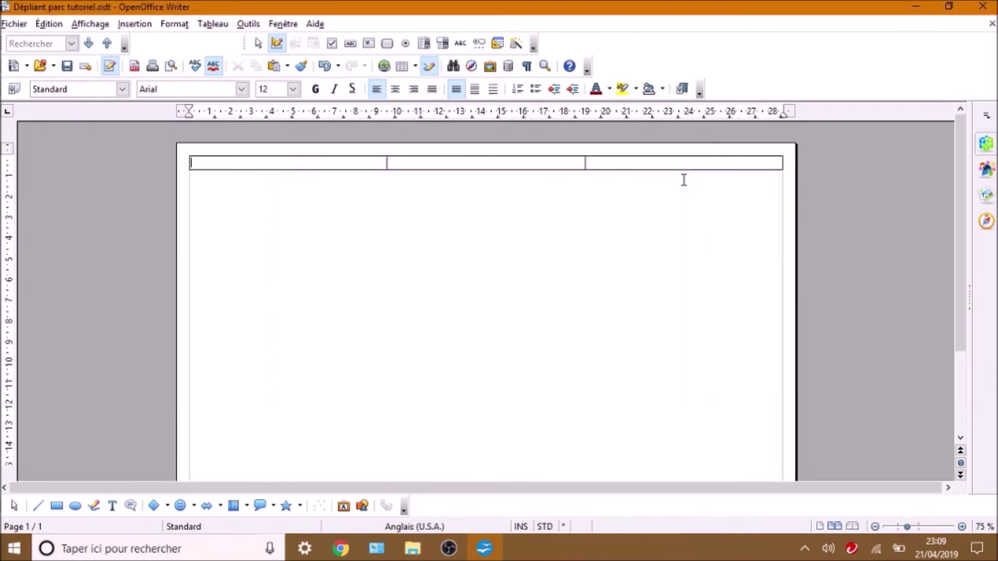
# Fill the table's middle cell with empty lines until the table reaches almost to the first page's bottom margin.
pyautogui.click(411, 163)
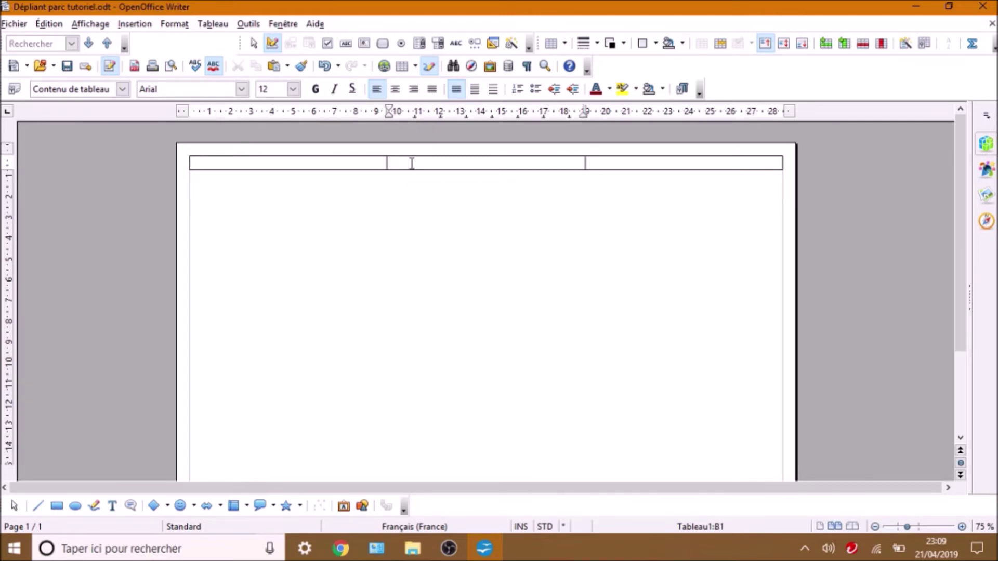
pyautogui.press('Return')
pyautogui.press('Return')
pyautogui.press('Return')
pyautogui.press('Return')
pyautogui.press('Return')
pyautogui.press('Return')
pyautogui.press('Return')
pyautogui.press('Return')
pyautogui.press('Return')
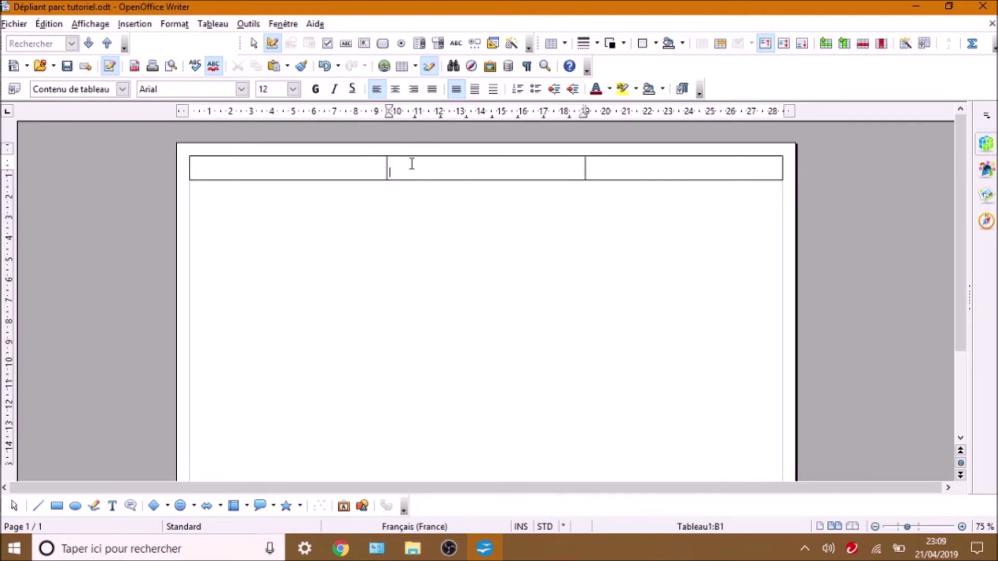
pyautogui.press('Return')
pyautogui.press('Return')
pyautogui.press('Return')
pyautogui.press('Return')
pyautogui.press('Return')
pyautogui.press('Return')
pyautogui.press('Return')
pyautogui.press('Return')
pyautogui.press('Return')
pyautogui.press('Return')
pyautogui.press('Return')
pyautogui.press('Return')
pyautogui.press('Return')
pyautogui.press('Return')
pyautogui.press('Return')
pyautogui.press('Return')
pyautogui.press('Return')
pyautogui.press('Return')
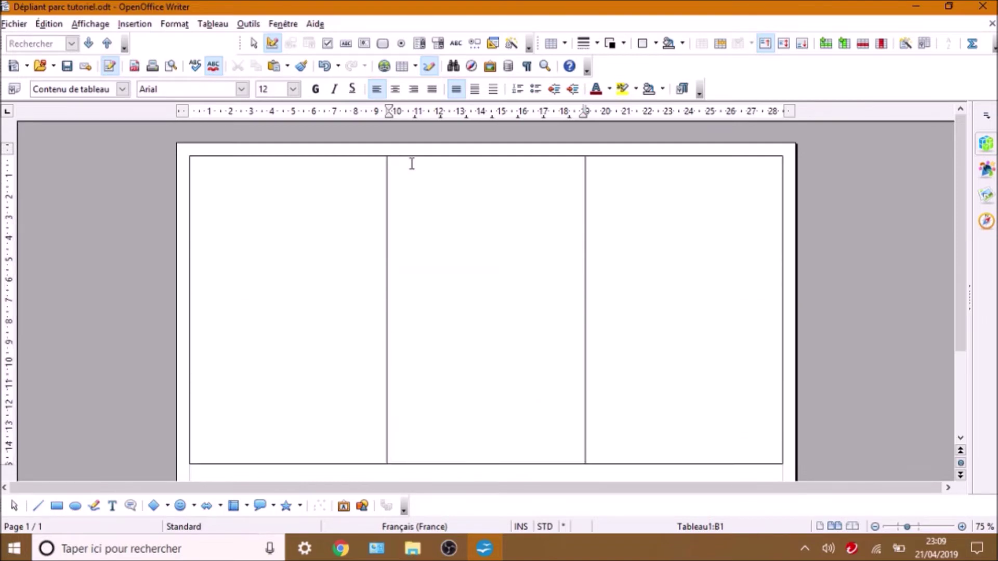
pyautogui.click(876, 526)
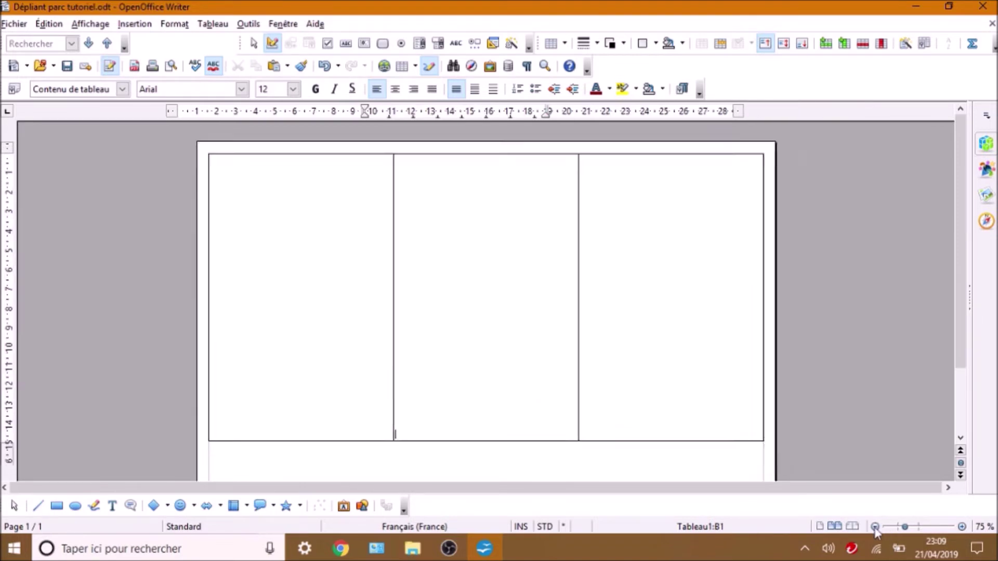
pyautogui.click(876, 527)
pyautogui.click(875, 526)
pyautogui.click(875, 526)
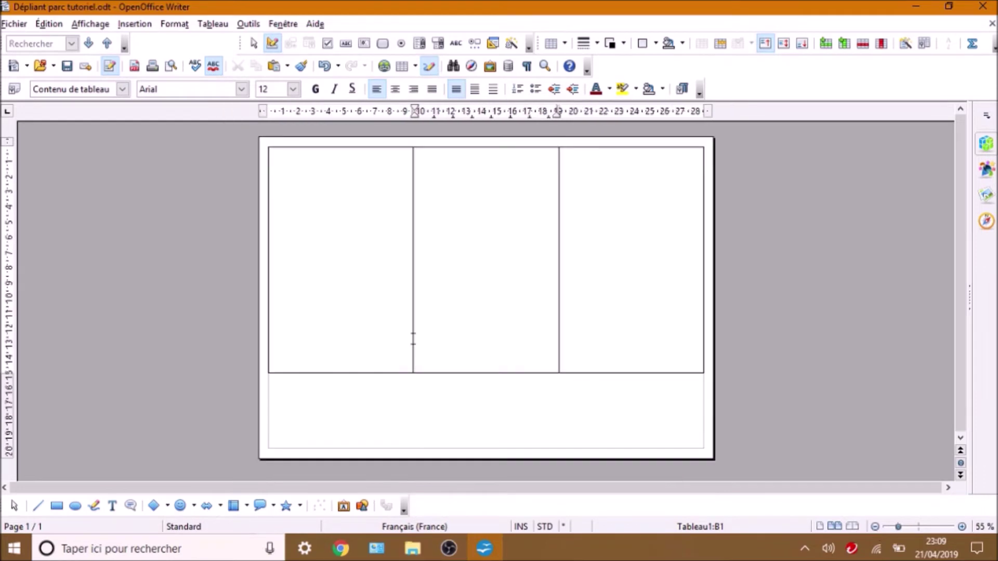
pyautogui.press('Return')
pyautogui.press('Return')
pyautogui.press('Return')
pyautogui.press('Return')
pyautogui.press('Return')
pyautogui.press('Return')
pyautogui.press('Return')
pyautogui.press('Return')
pyautogui.press('Return')
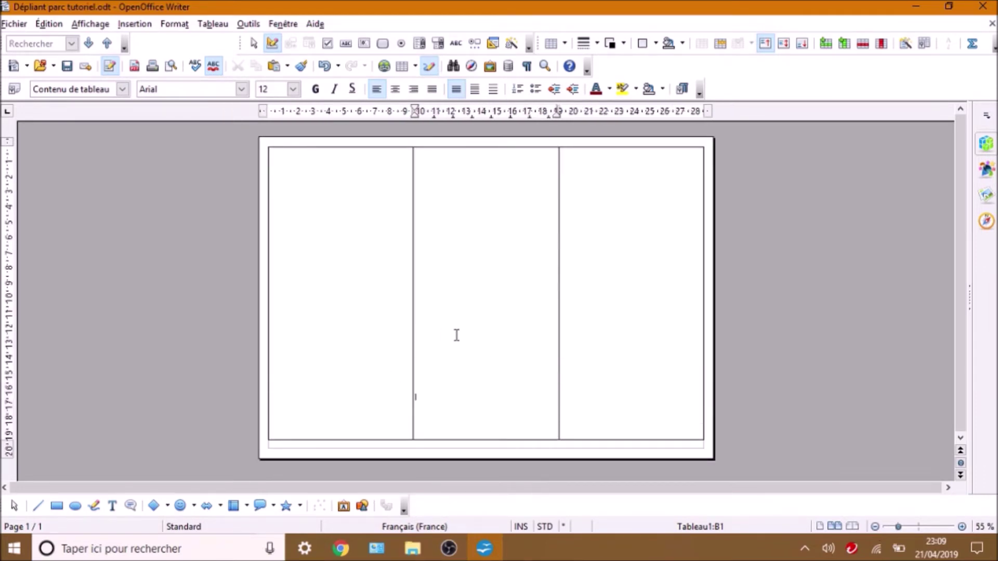
# Add a page break below the table and insert a 3 x 1 table on the second page.
pyautogui.click(271, 443)
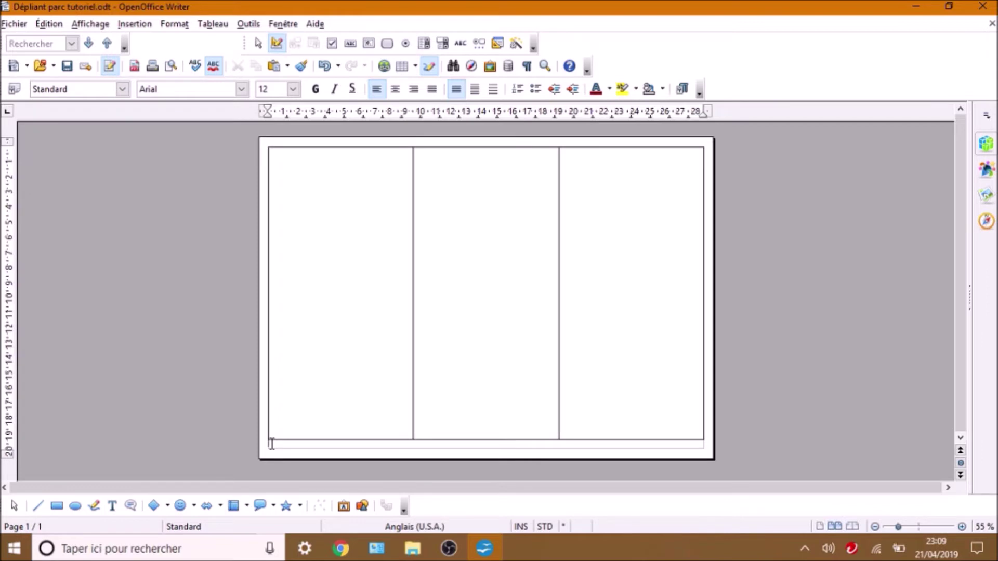
pyautogui.hotkey('ctrl', 'Return')
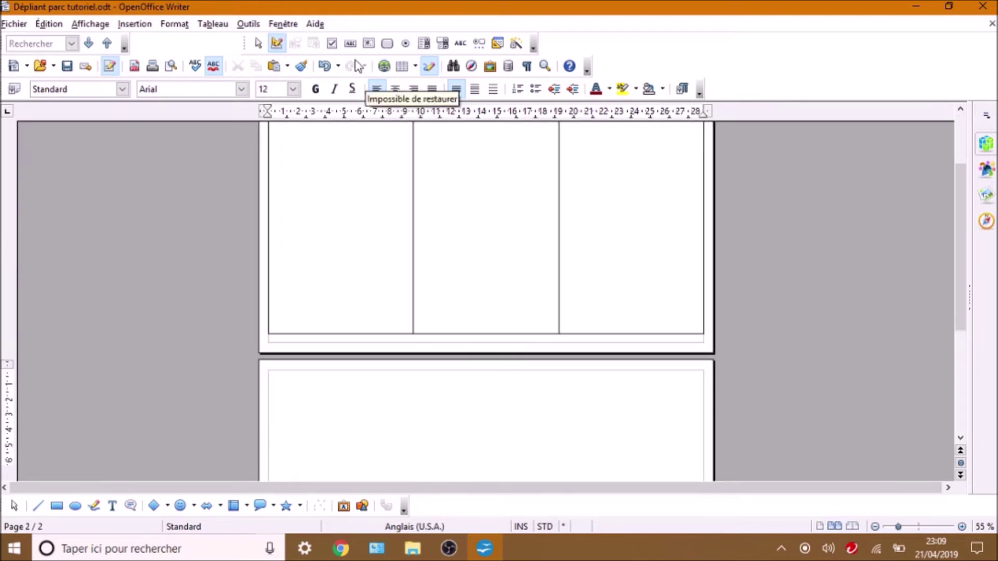
pyautogui.click(416, 67)
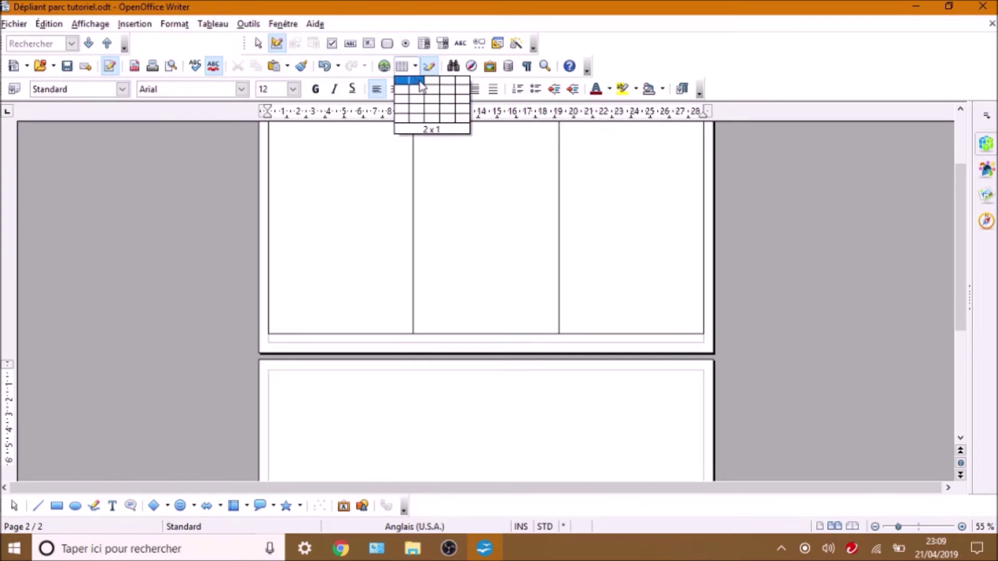
pyautogui.click(431, 83)
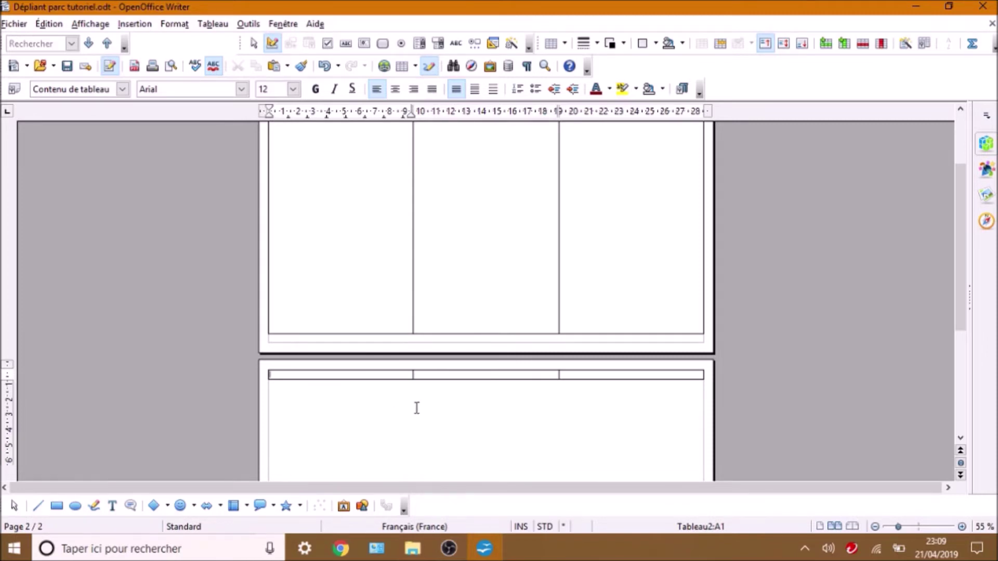
# Fill the second table's middle cell with empty lines until the table reaches almost to the second page's bottom margin.
pyautogui.press('Return')
pyautogui.press('Return')
pyautogui.press('Return')
pyautogui.press('Return')
pyautogui.press('Return')
pyautogui.press('Return')
pyautogui.press('Return')
pyautogui.press('Return')
pyautogui.press('Return')
pyautogui.press('Return')
pyautogui.press('Return')
pyautogui.press('Return')
pyautogui.press('Return')
pyautogui.press('Return')
pyautogui.press('Return')
pyautogui.press('Return')
pyautogui.press('Return')
pyautogui.press('Return')
pyautogui.press('Return')
pyautogui.press('Return')
pyautogui.press('Return')
pyautogui.press('Return')
pyautogui.press('Return')
pyautogui.press('Return')
pyautogui.press('Return')
pyautogui.press('Return')
pyautogui.press('Return')
pyautogui.press('Return')
pyautogui.press('Return')
pyautogui.press('Return')
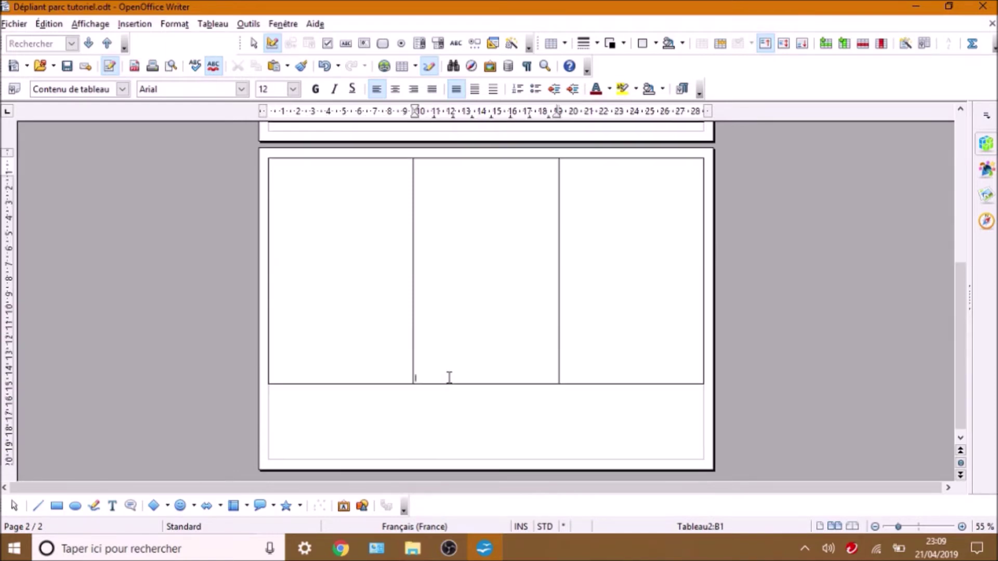
pyautogui.press('Return')
pyautogui.press('Return')
pyautogui.press('Return')
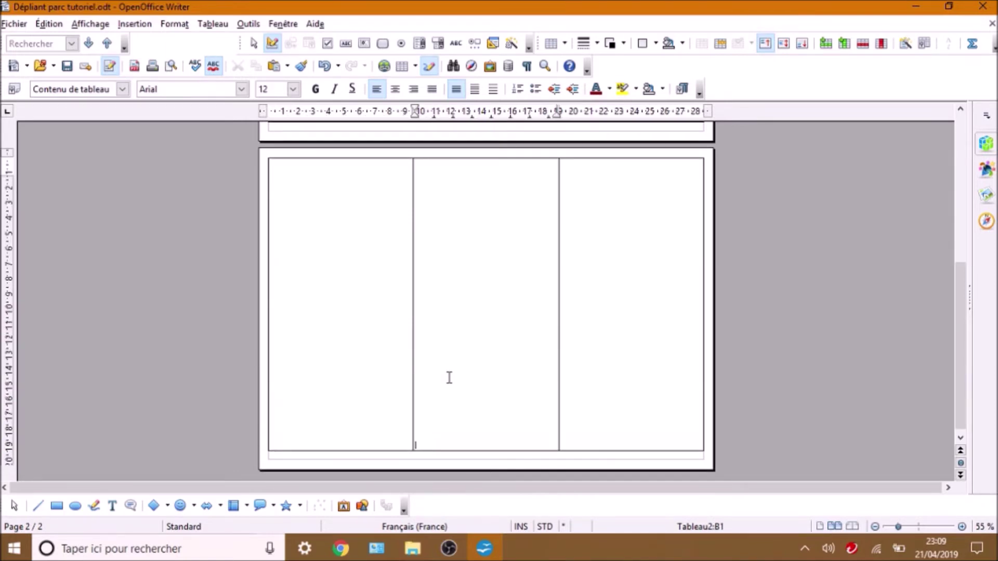
pyautogui.press('BackSpace')
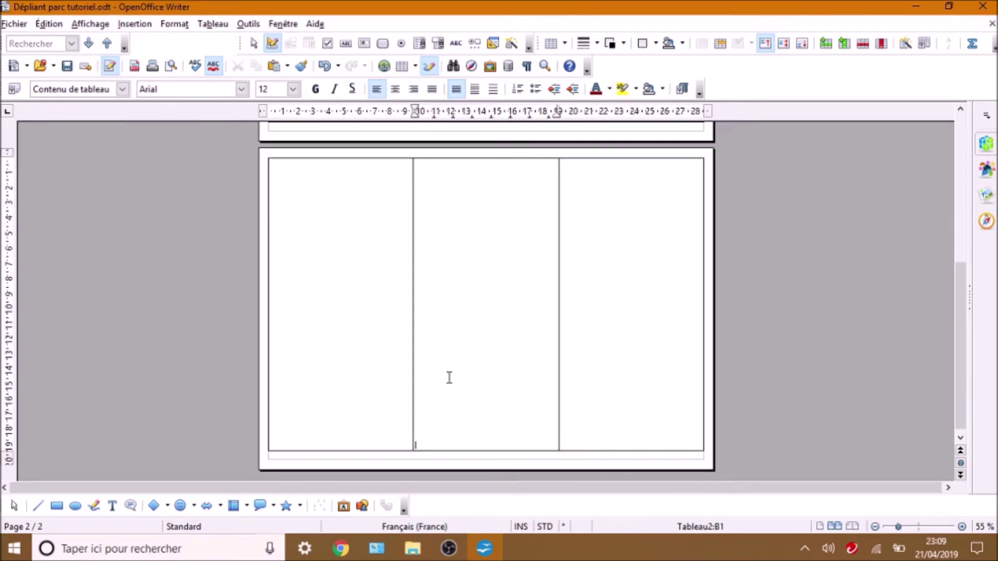
pyautogui.press('Down')
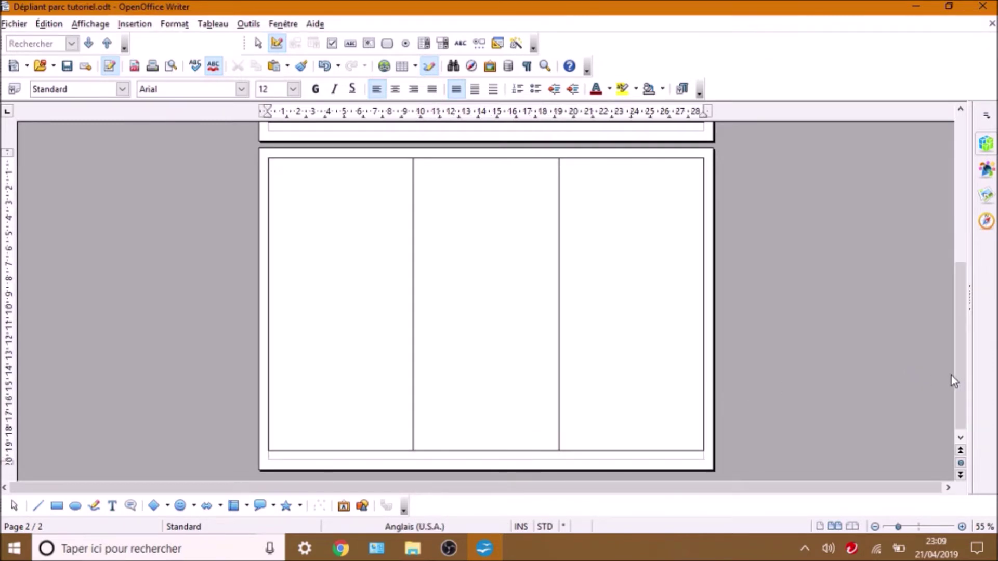
# Give all three cells of the first page's table a dark golden-yellow background.
pyautogui.moveTo(960, 378); pyautogui.dragTo(944, 196)
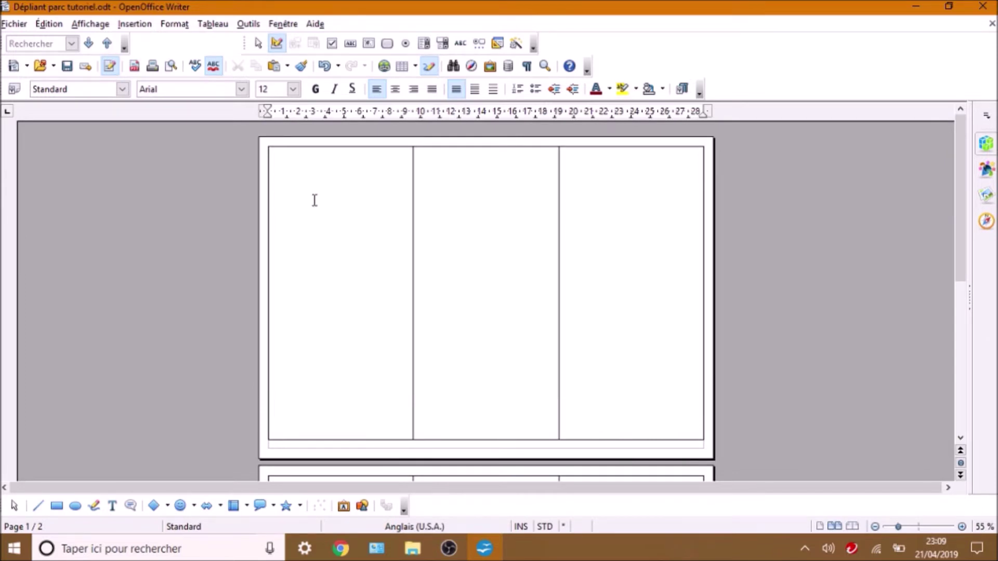
pyautogui.moveTo(314, 225); pyautogui.dragTo(575, 447)
pyautogui.click(311, 287)
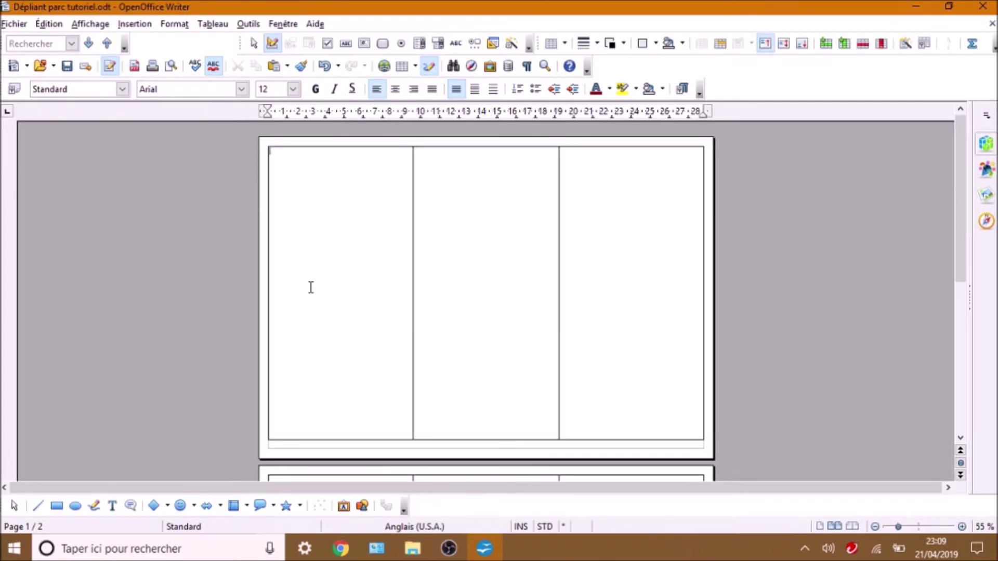
pyautogui.hotkey('ctrl', 'a')
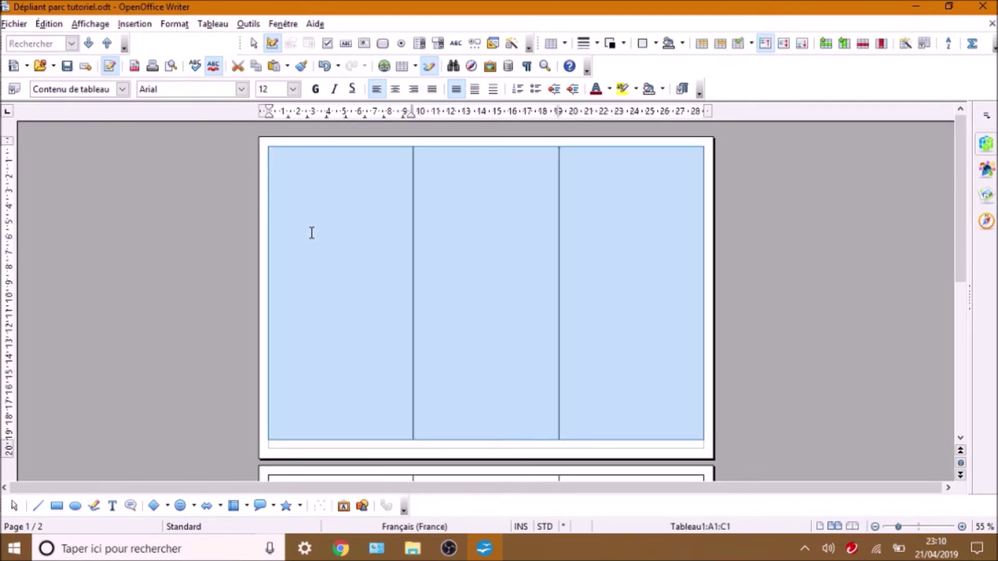
pyautogui.click(312, 233)
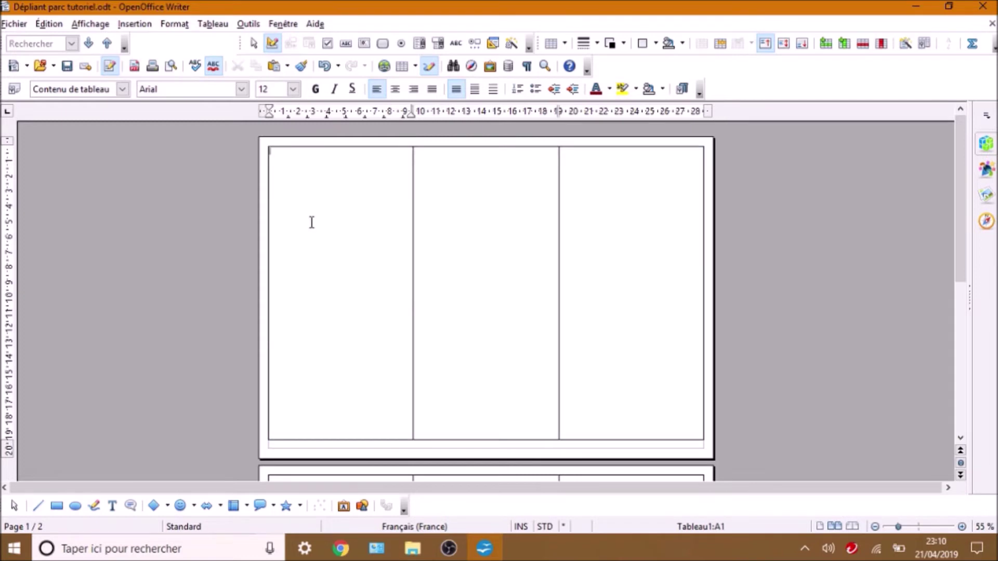
pyautogui.moveTo(312, 222); pyautogui.dragTo(610, 274)
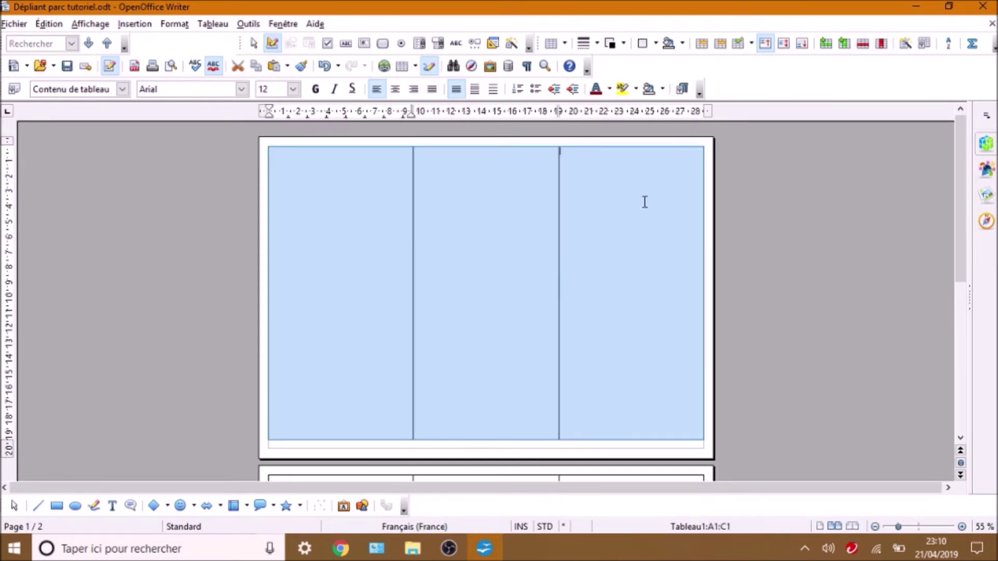
pyautogui.click(650, 96)
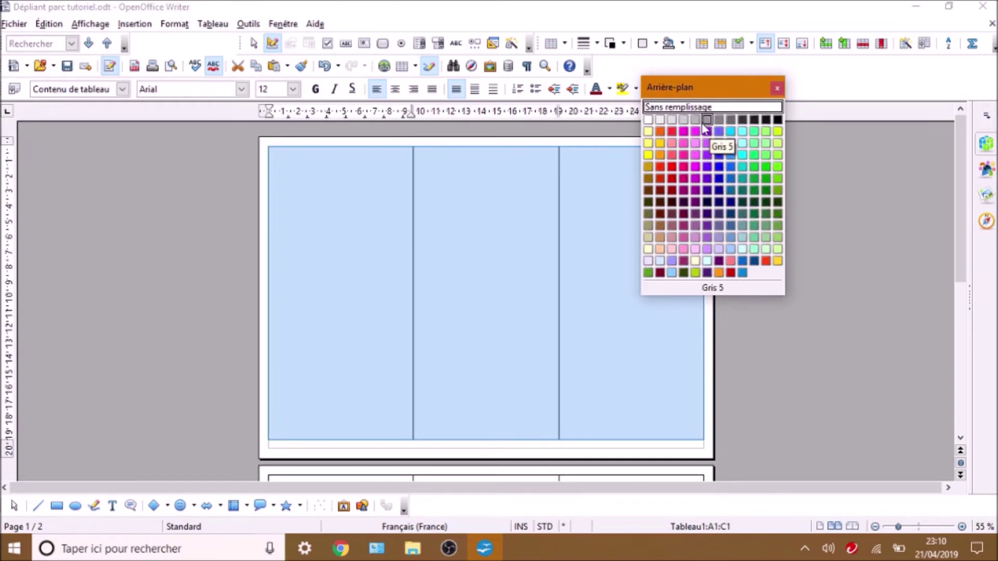
pyautogui.click(648, 167)
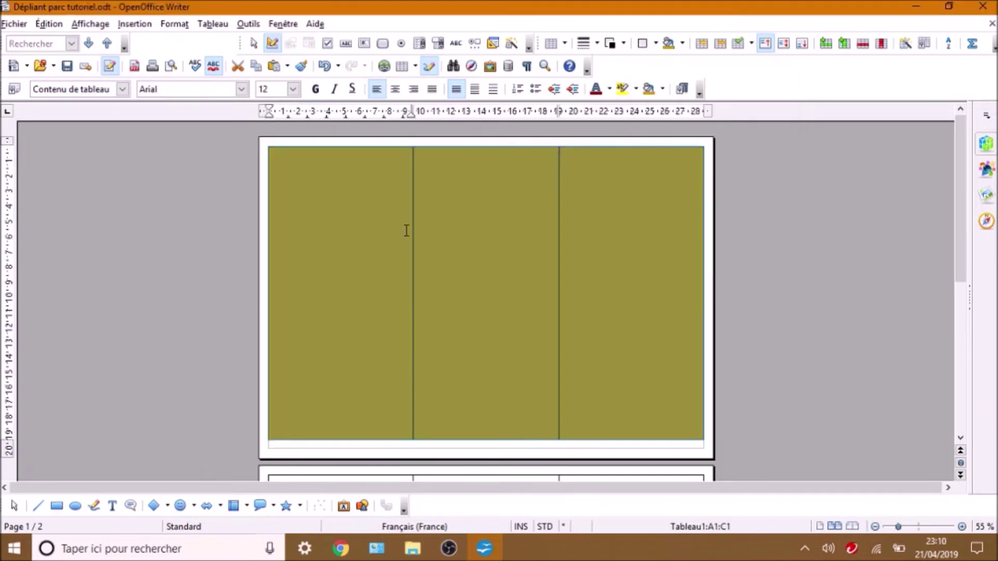
pyautogui.click(365, 238)
# Give all three cells of the second page's table the same dark golden-yellow background.
pyautogui.moveTo(959, 151); pyautogui.dragTo(942, 299)
pyautogui.click(370, 241)
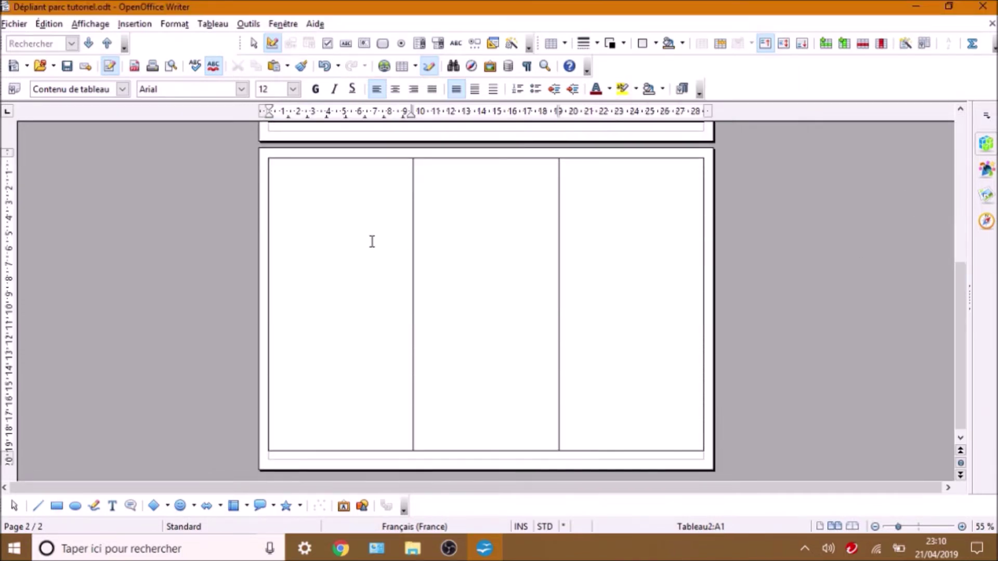
pyautogui.hotkey('ctrl', 'a')
pyautogui.click(662, 89)
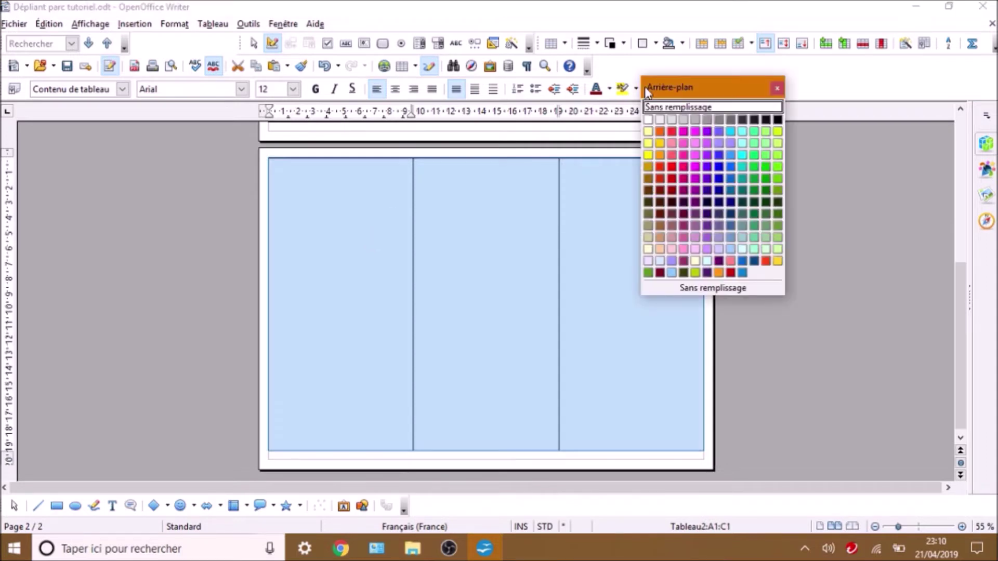
pyautogui.click(648, 166)
pyautogui.click(554, 281)
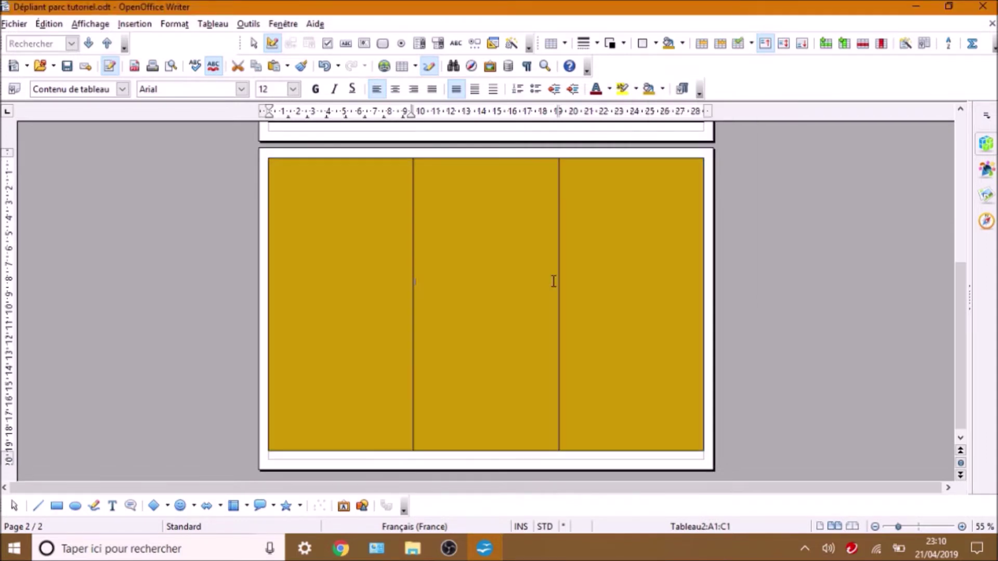
pyautogui.moveTo(958, 335); pyautogui.dragTo(959, 187)
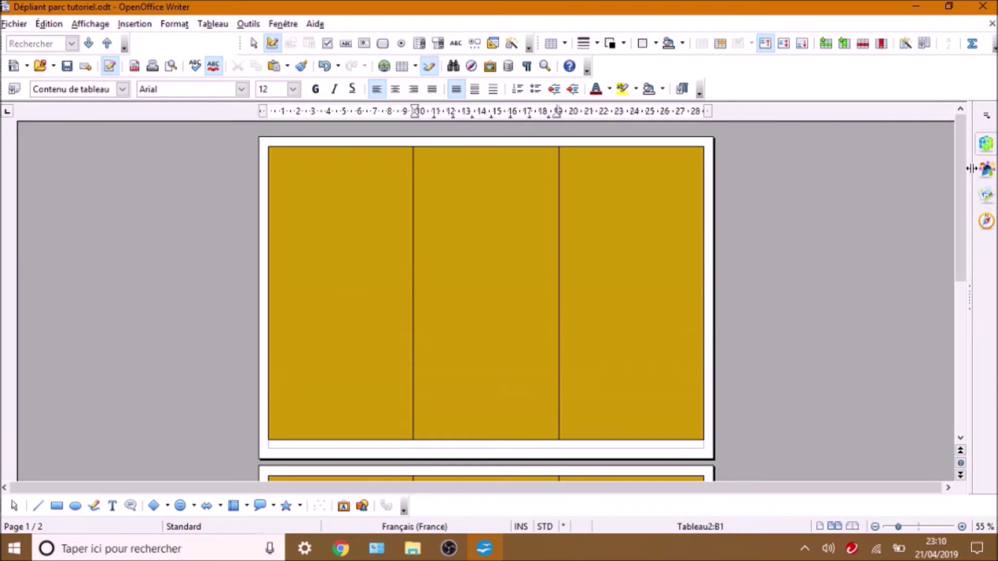